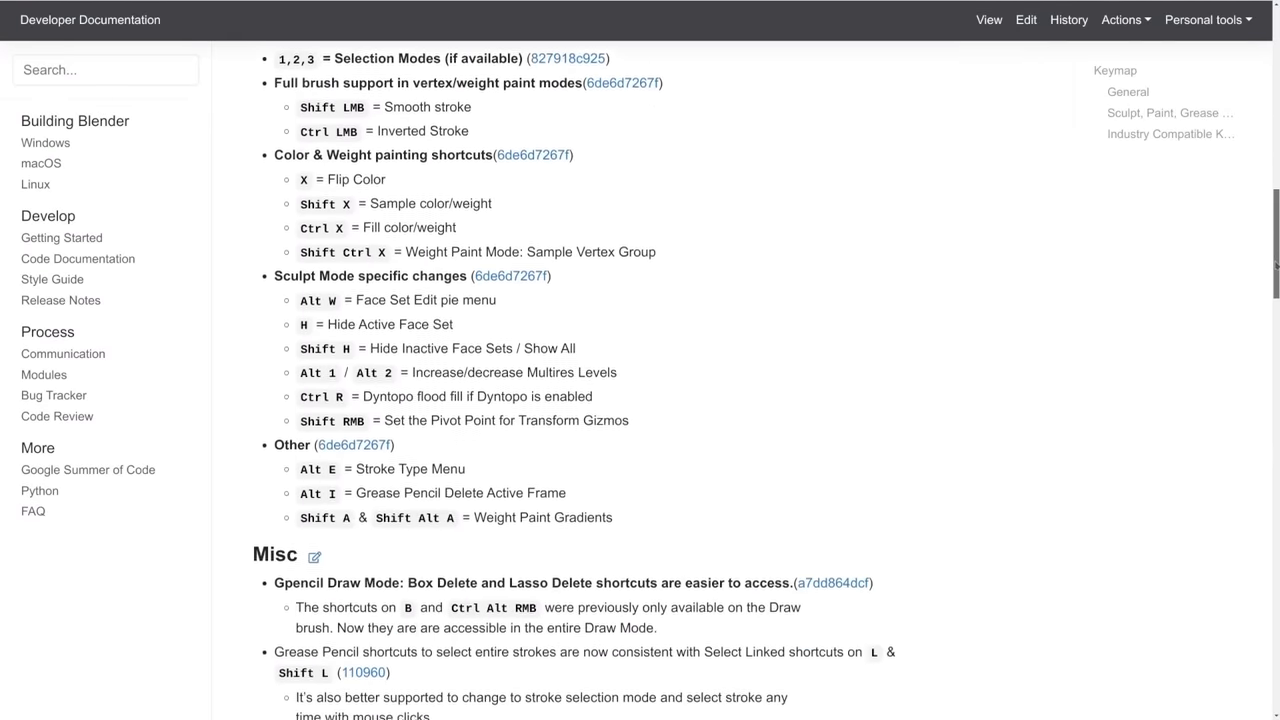
left_click_drag(1270, 344, 1257, 640)
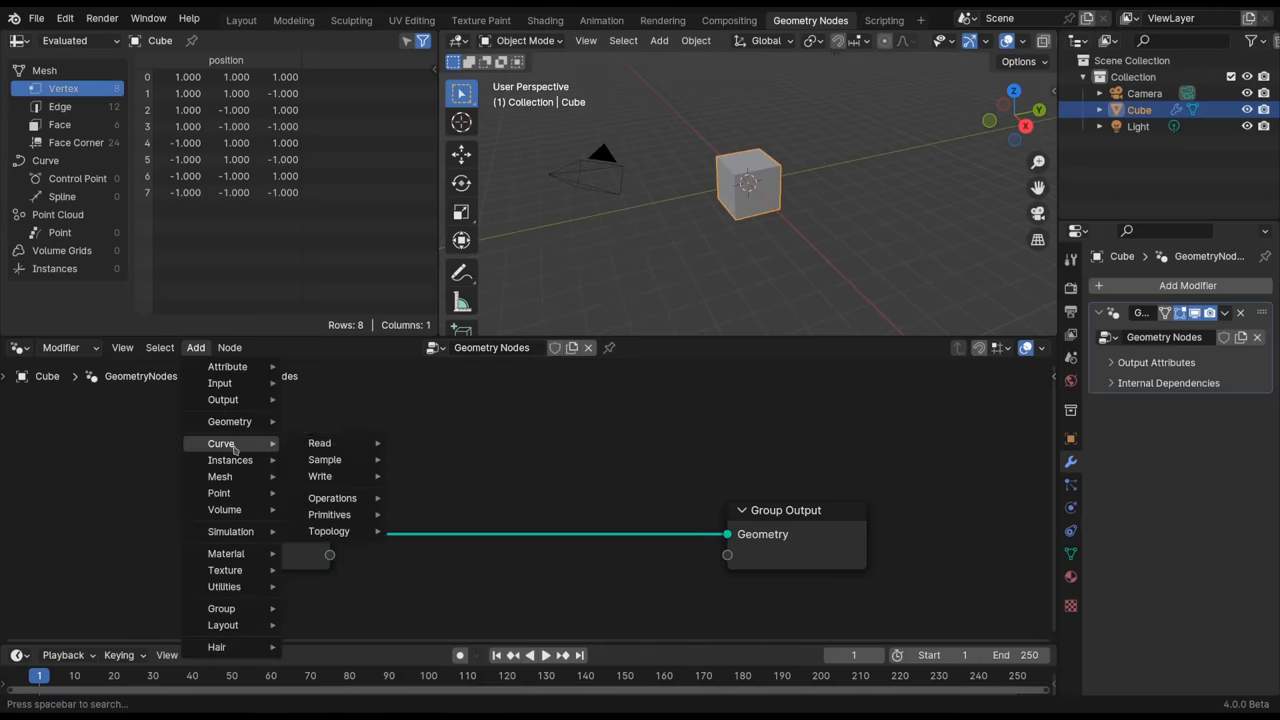
Step: Run Symmetrize on the cube's mesh via the F3 operator search
mouse_move(330, 514)
left_click(696, 40)
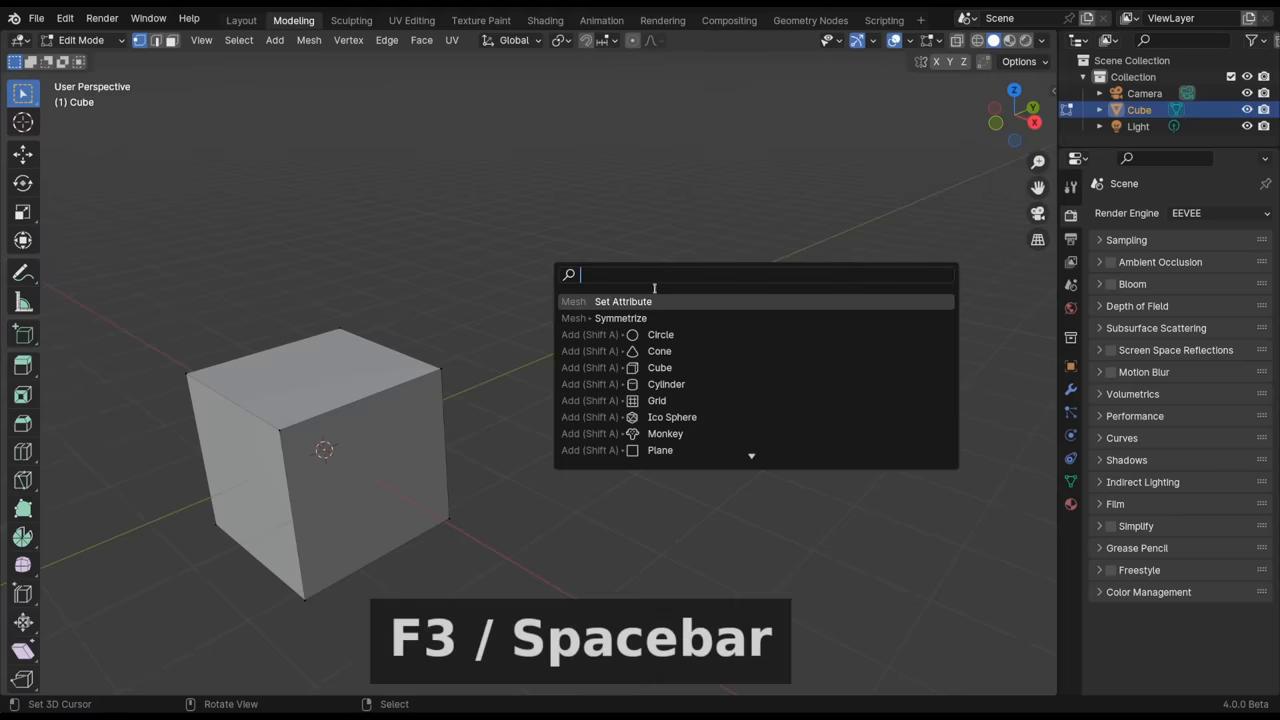
type("symmetri")
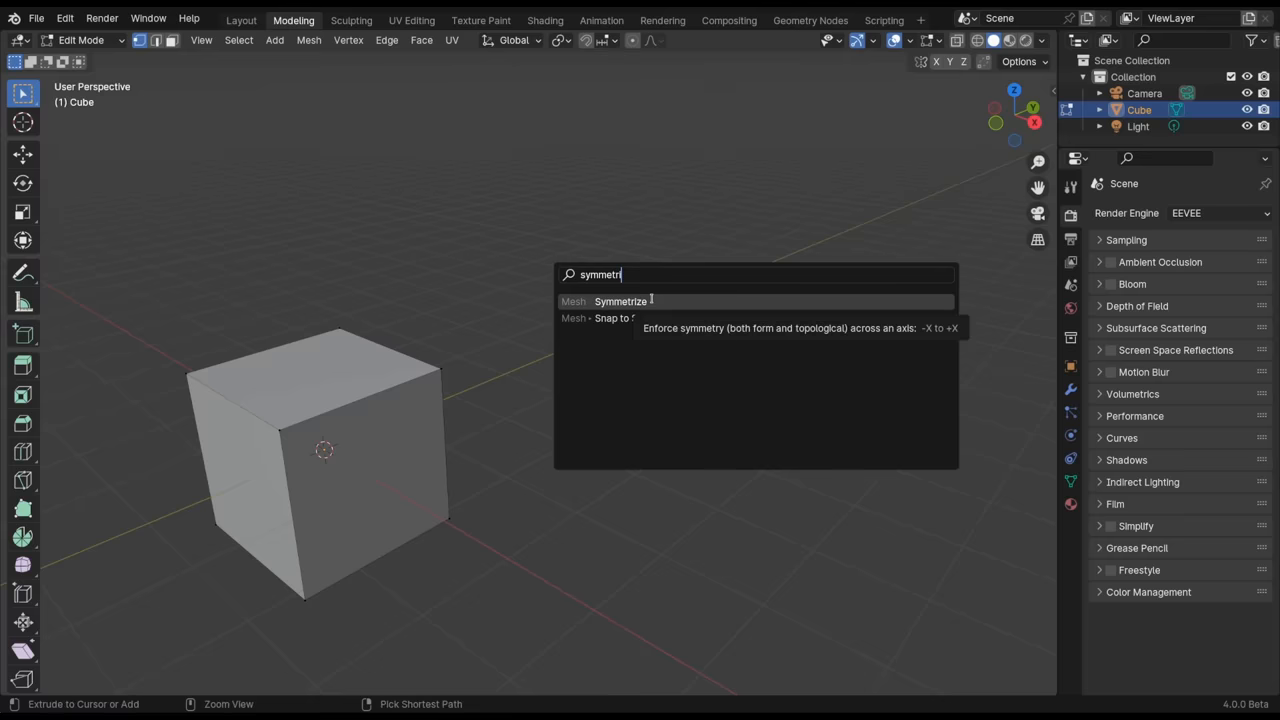
left_click(651, 300)
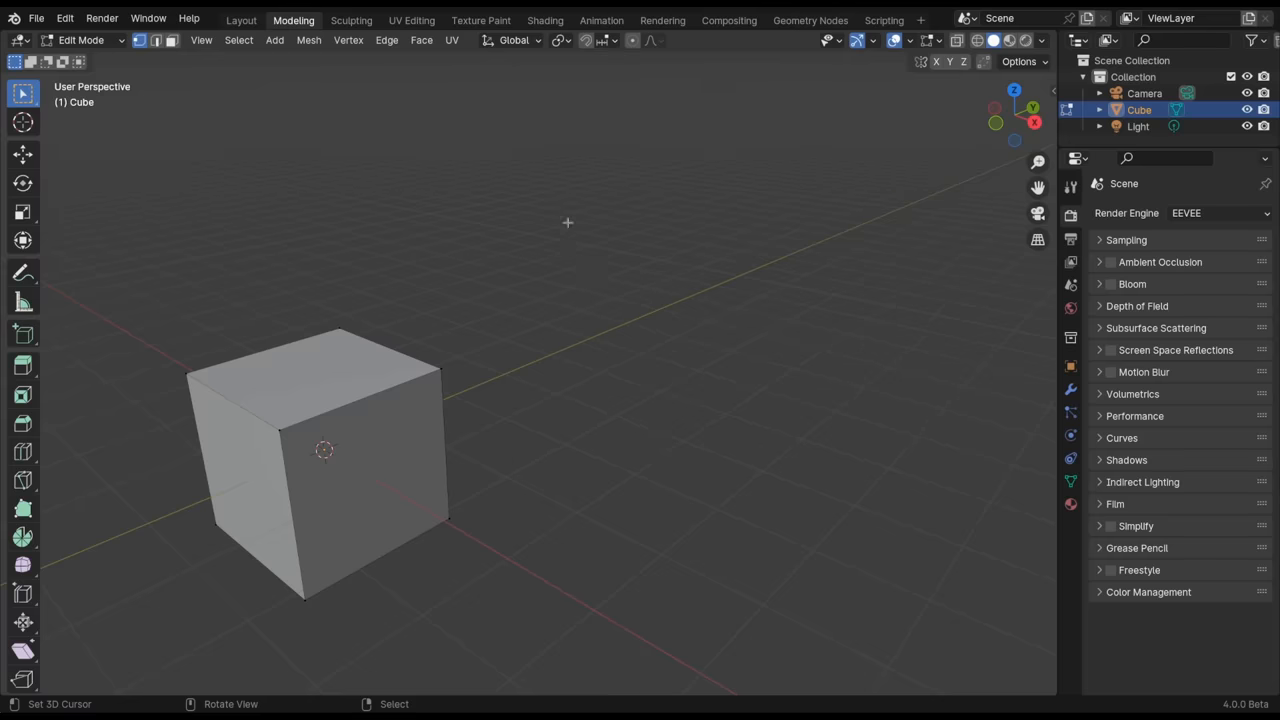
Step: Run Set Attribute from the Mesh menu search and move its settings panel aside
left_click(308, 40)
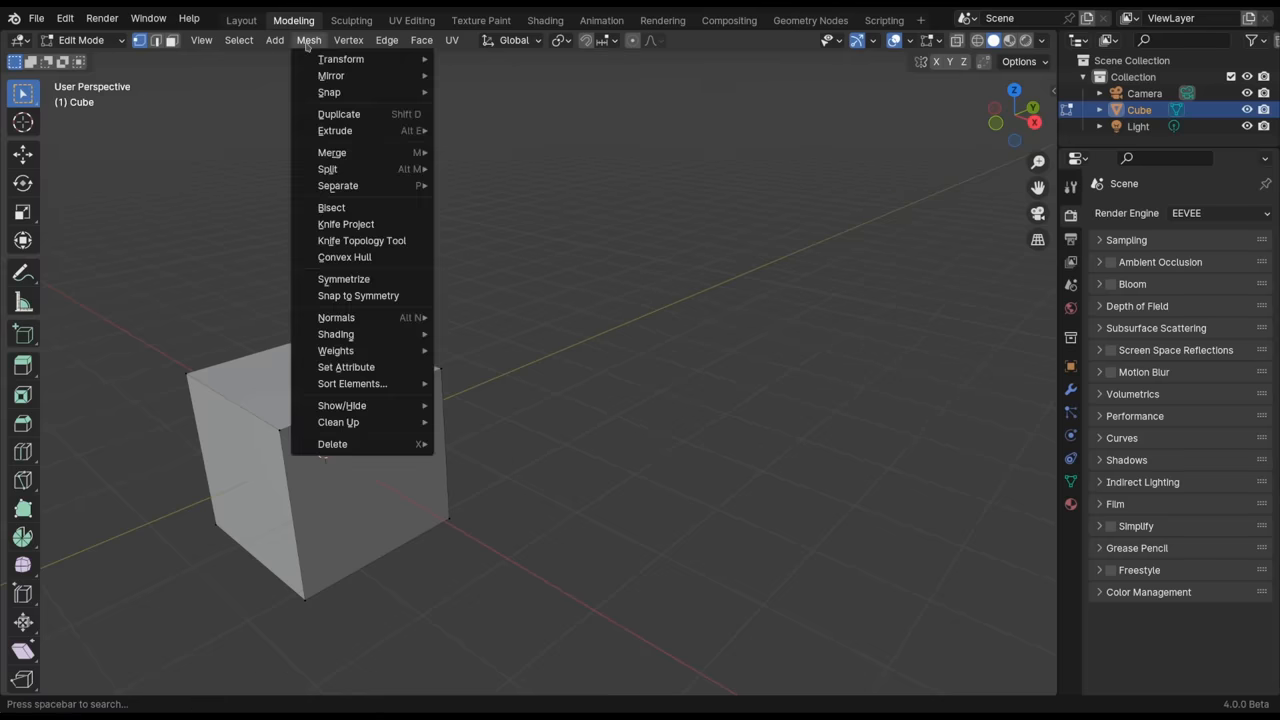
key("space")
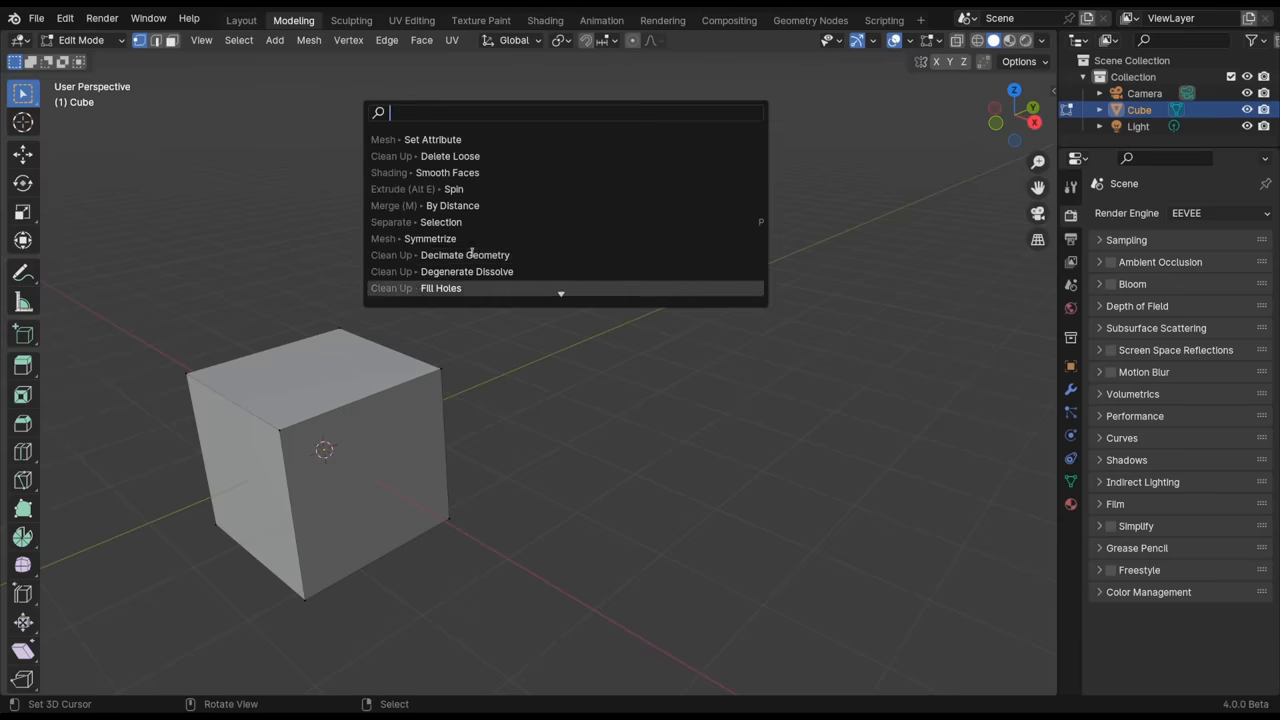
scroll(470, 250, "down", 3)
scroll(470, 250, "down", 3)
scroll(470, 250, "up", 3)
scroll(470, 250, "up", 2)
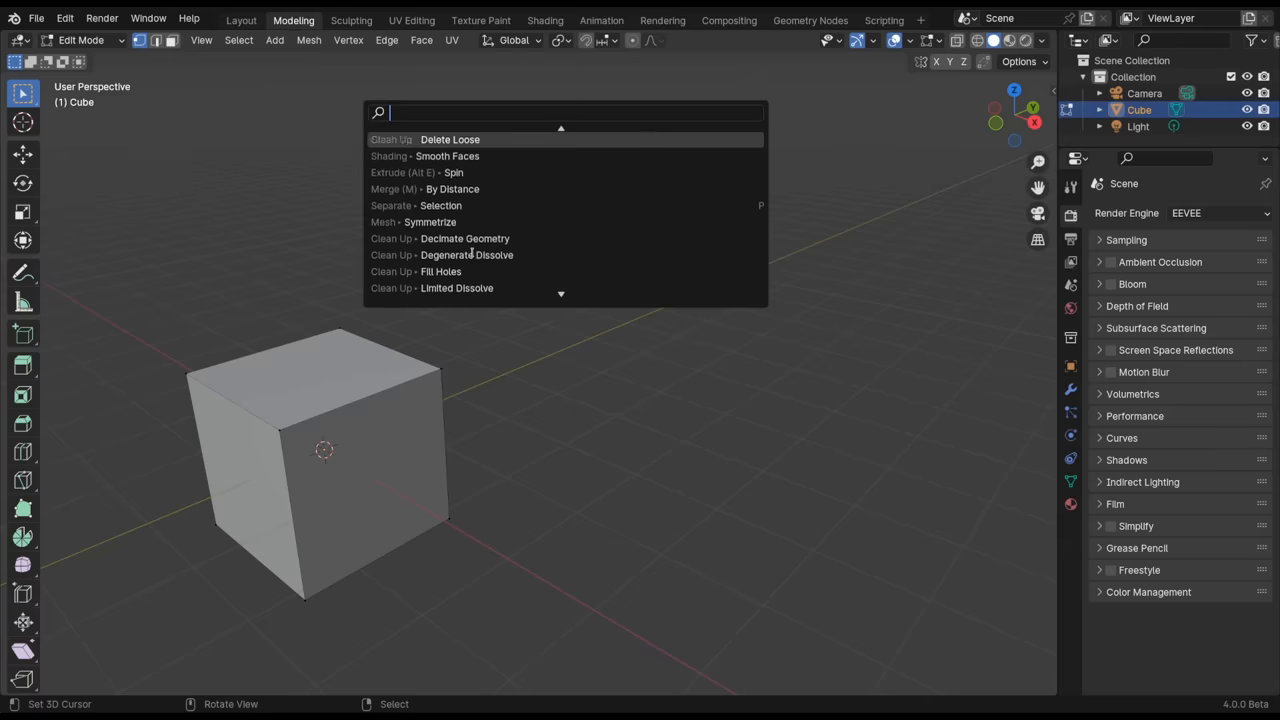
key("Up")
key("Down")
key("Up")
key("Return")
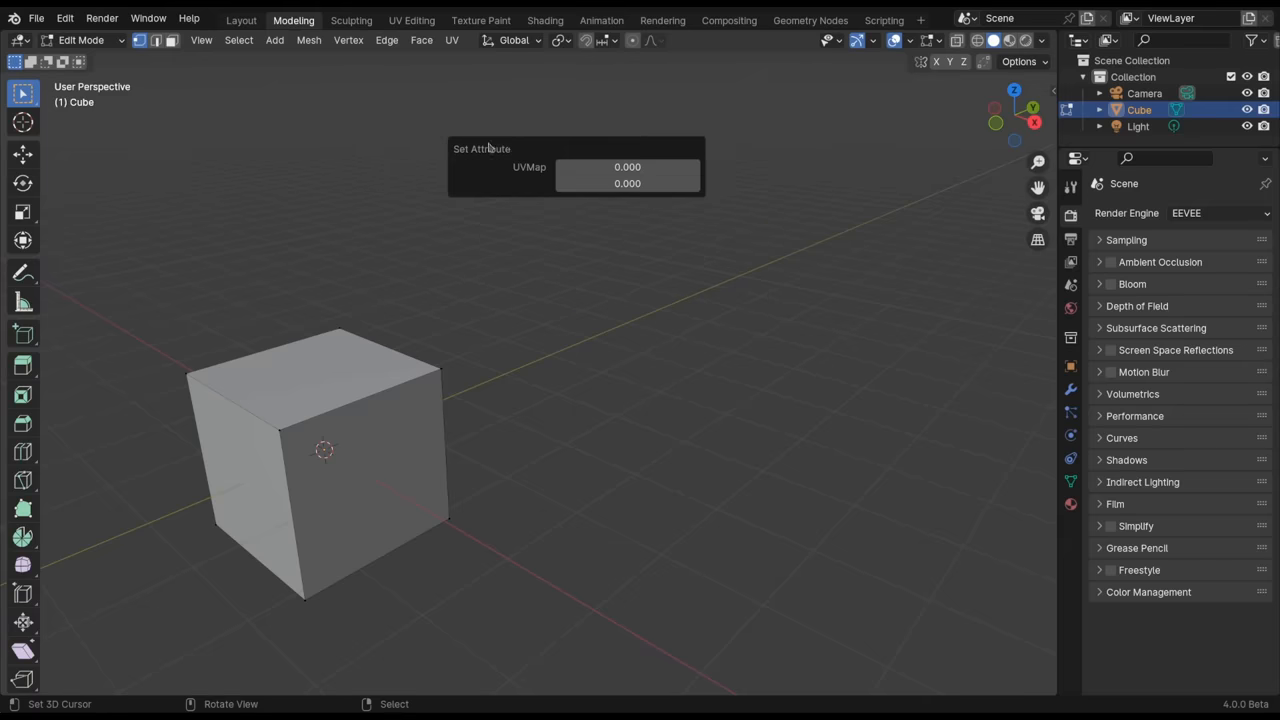
left_click_drag(490, 147, 559, 234)
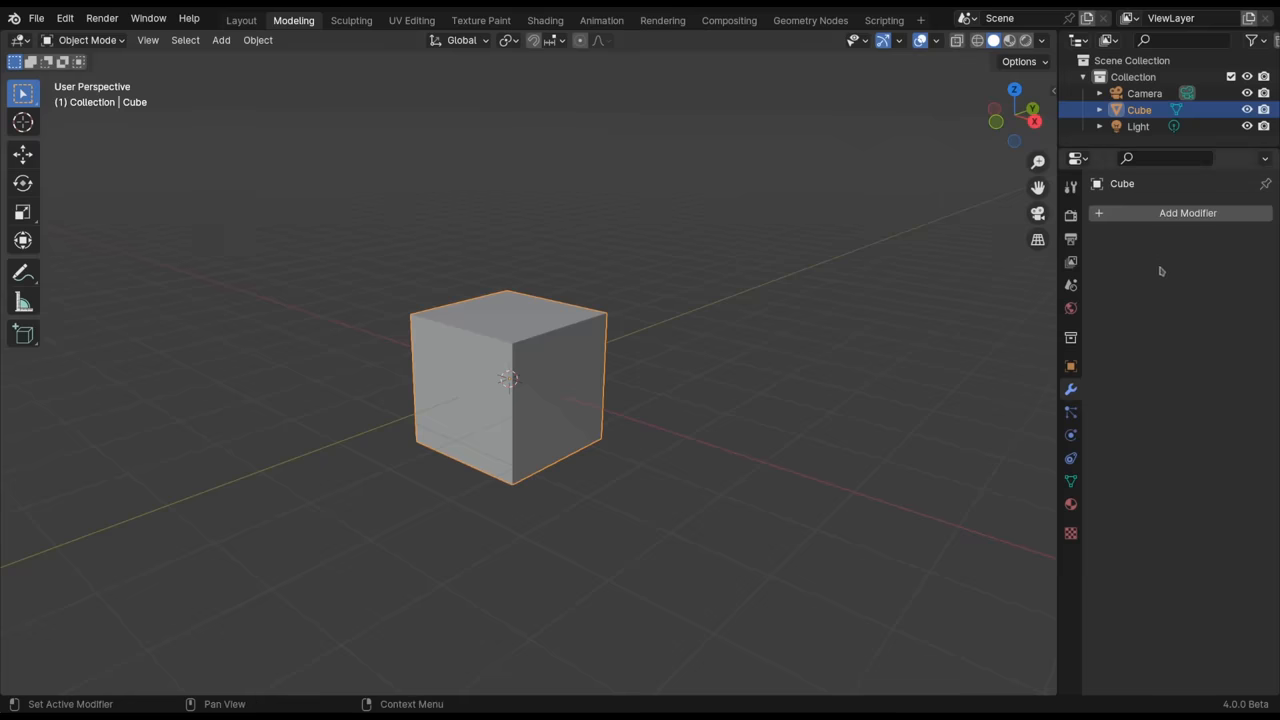
Step: Add a Geometry Nodes modifier to the cube with Shift+A, then remove it
key("shift+a")
type("geom")
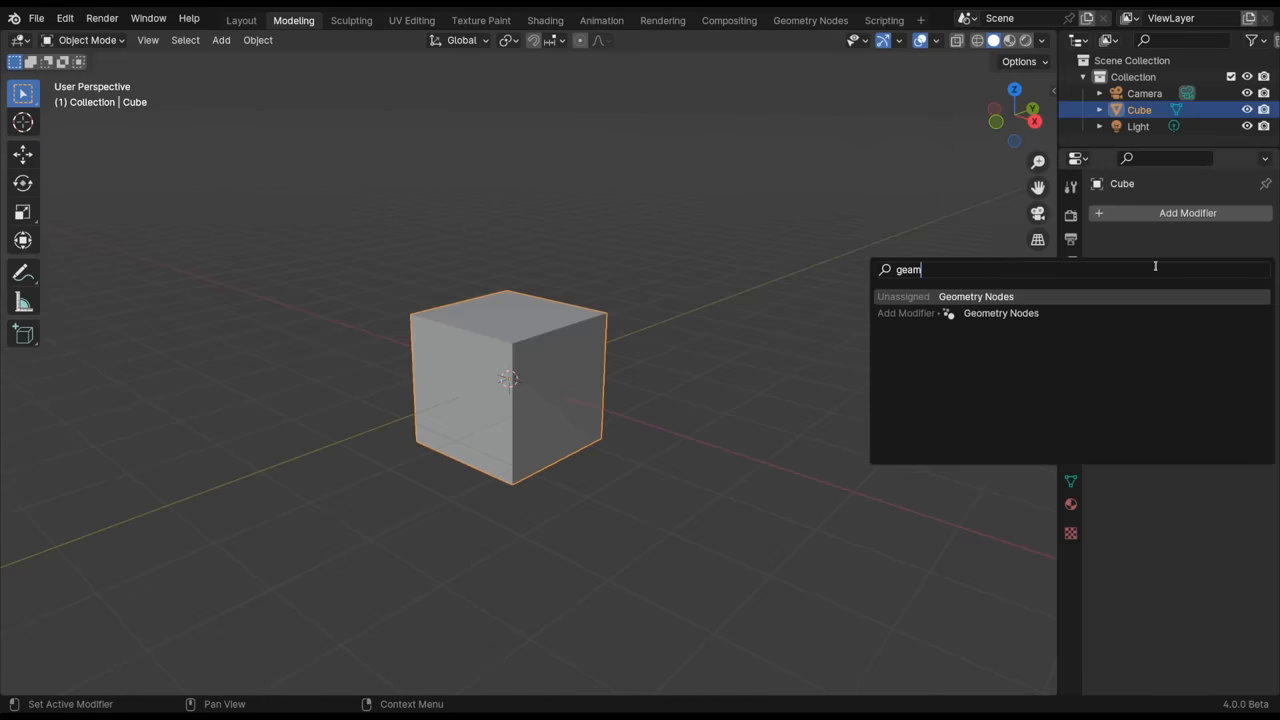
key("Return")
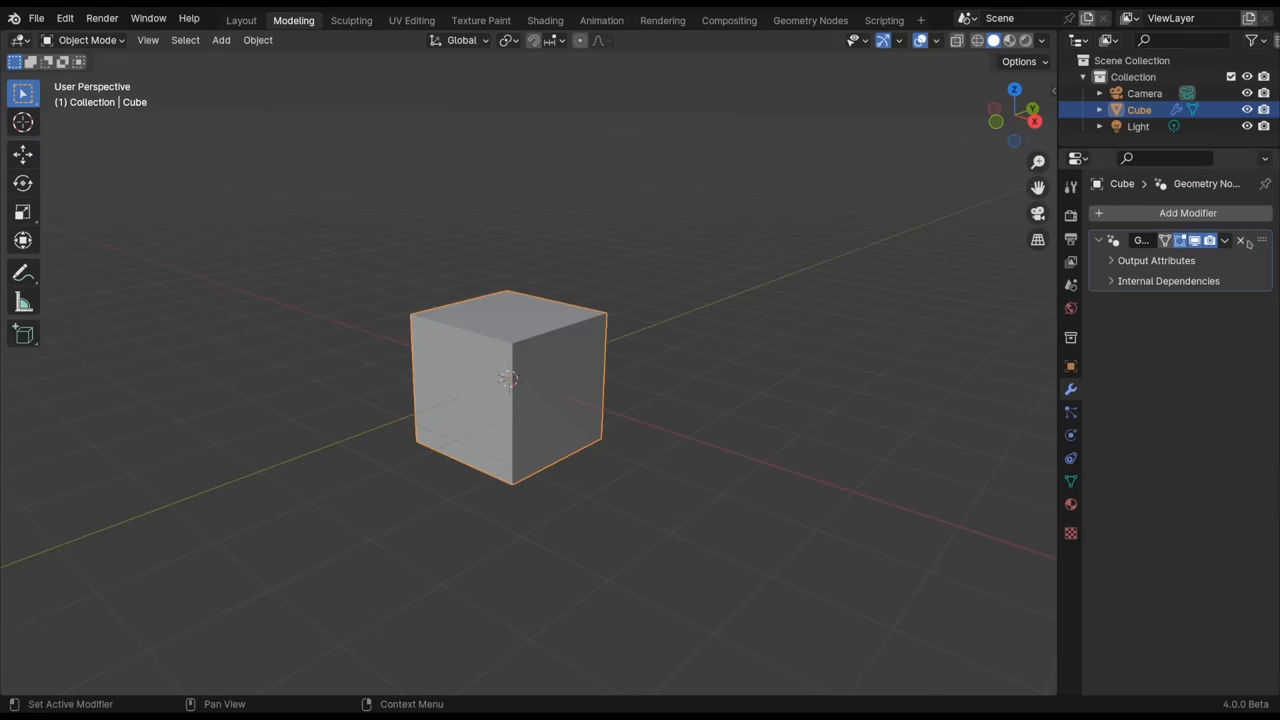
left_click(1240, 241)
Step: Add Mirror, Array and Multiresolution modifiers with Shift+A, then remove them all
key("shift+a")
type("mirr")
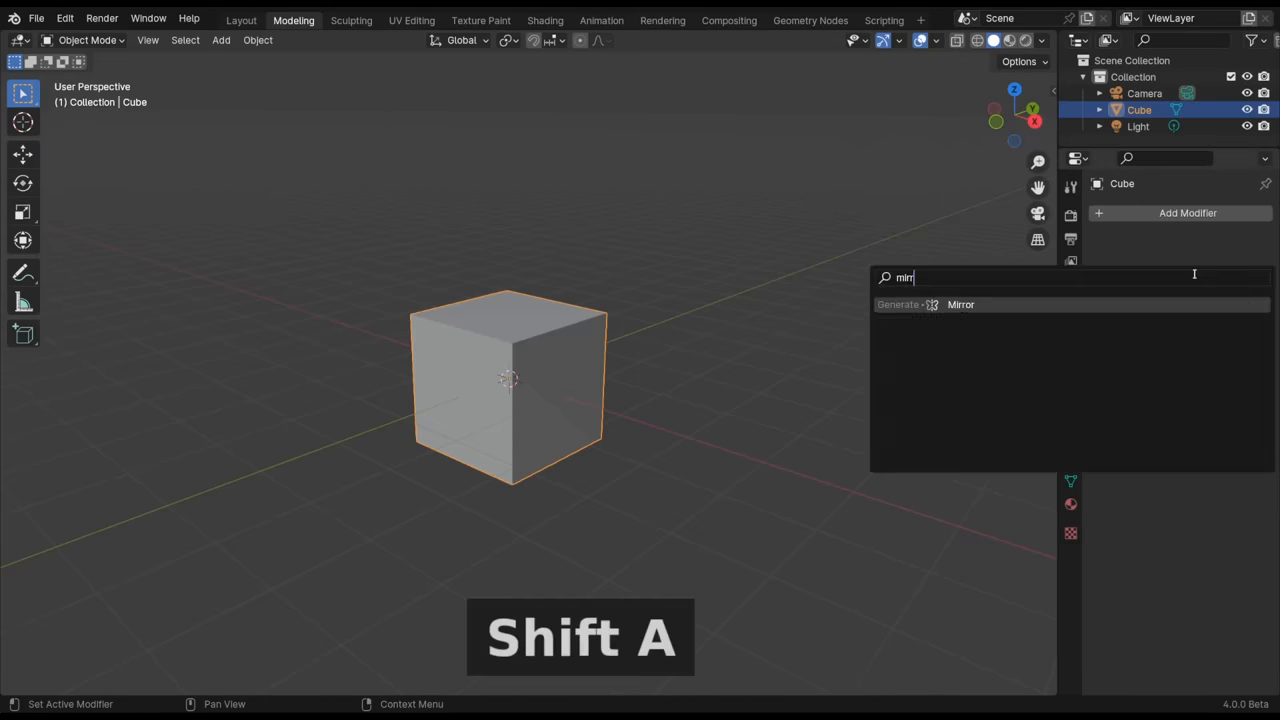
key("Return")
key("shift+a")
type("arra")
key("Return")
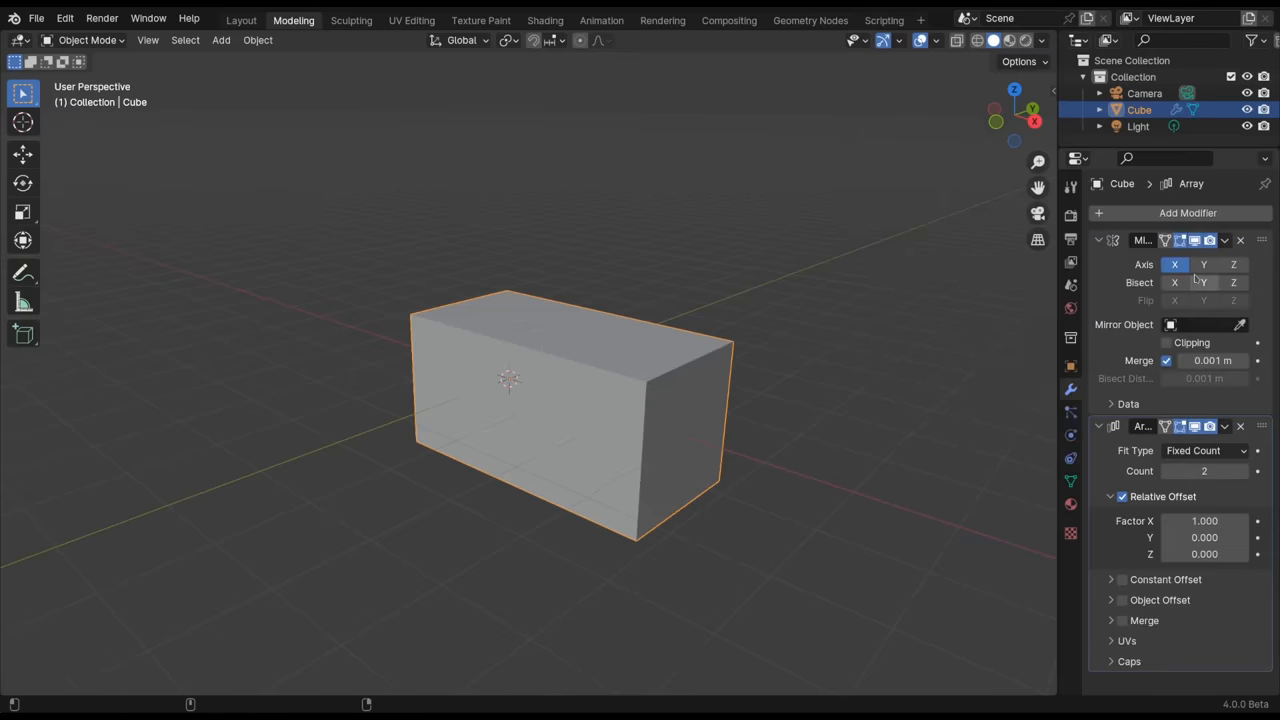
key("shift+a")
type("multi")
key("Return")
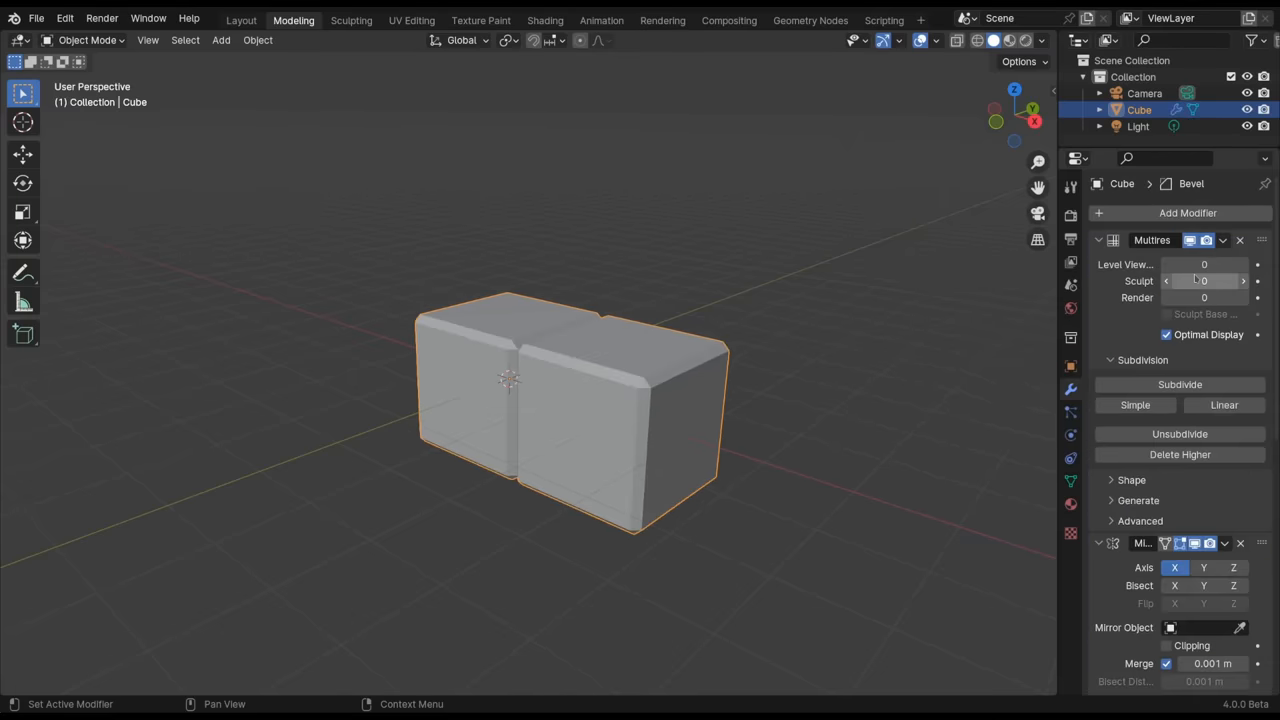
left_click(1239, 241)
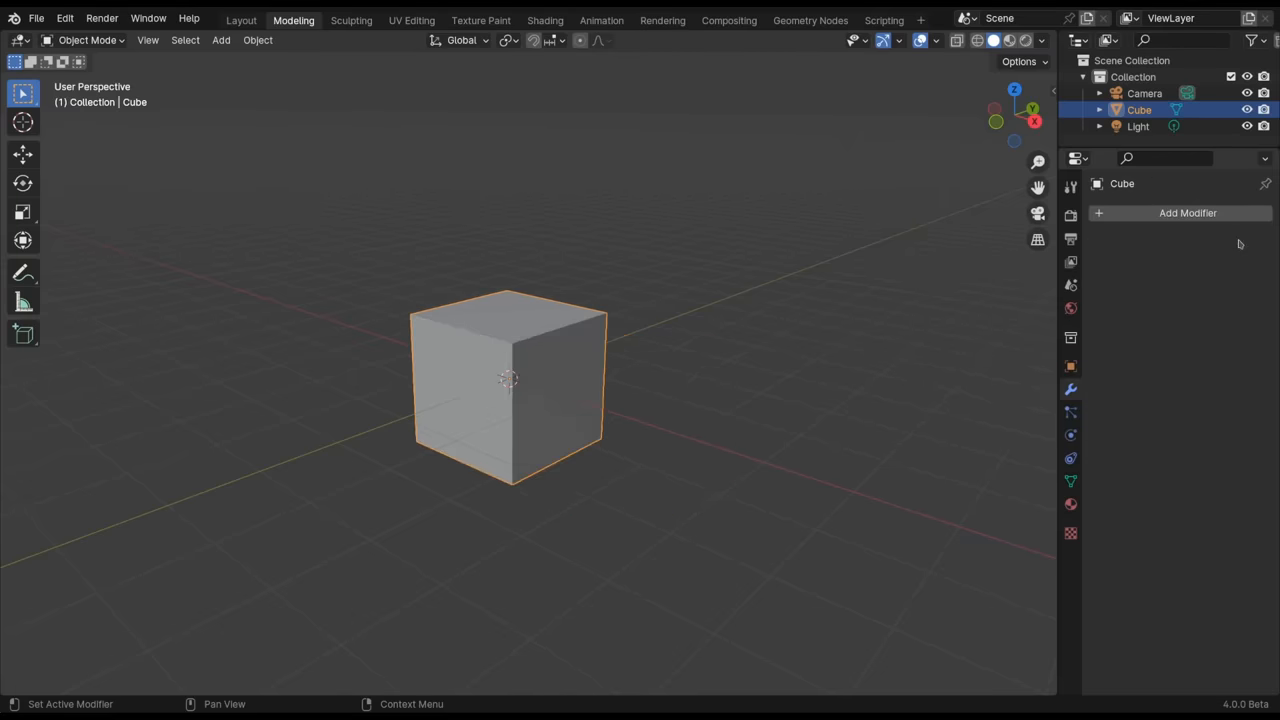
key("shift+a")
key("space")
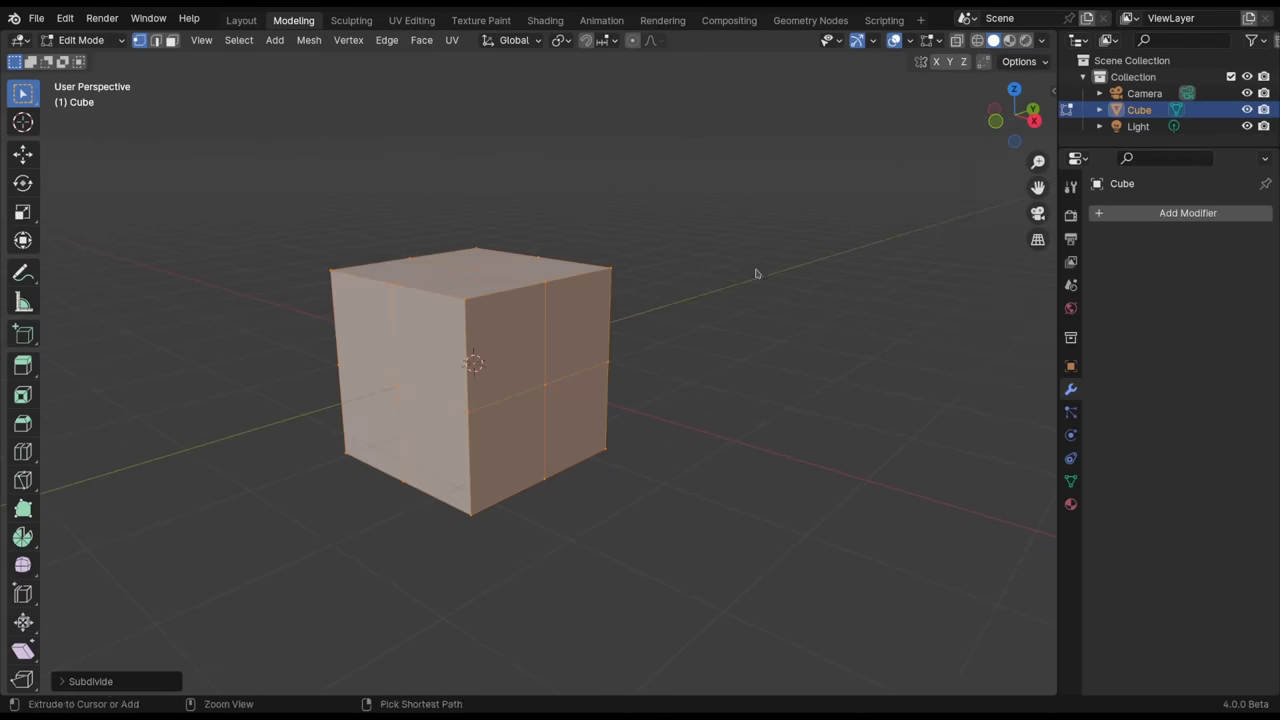
Step: Subdivide the cube's edges twice via Ctrl+E, then un-subdivide to a coarser grid
key("ctrl+e")
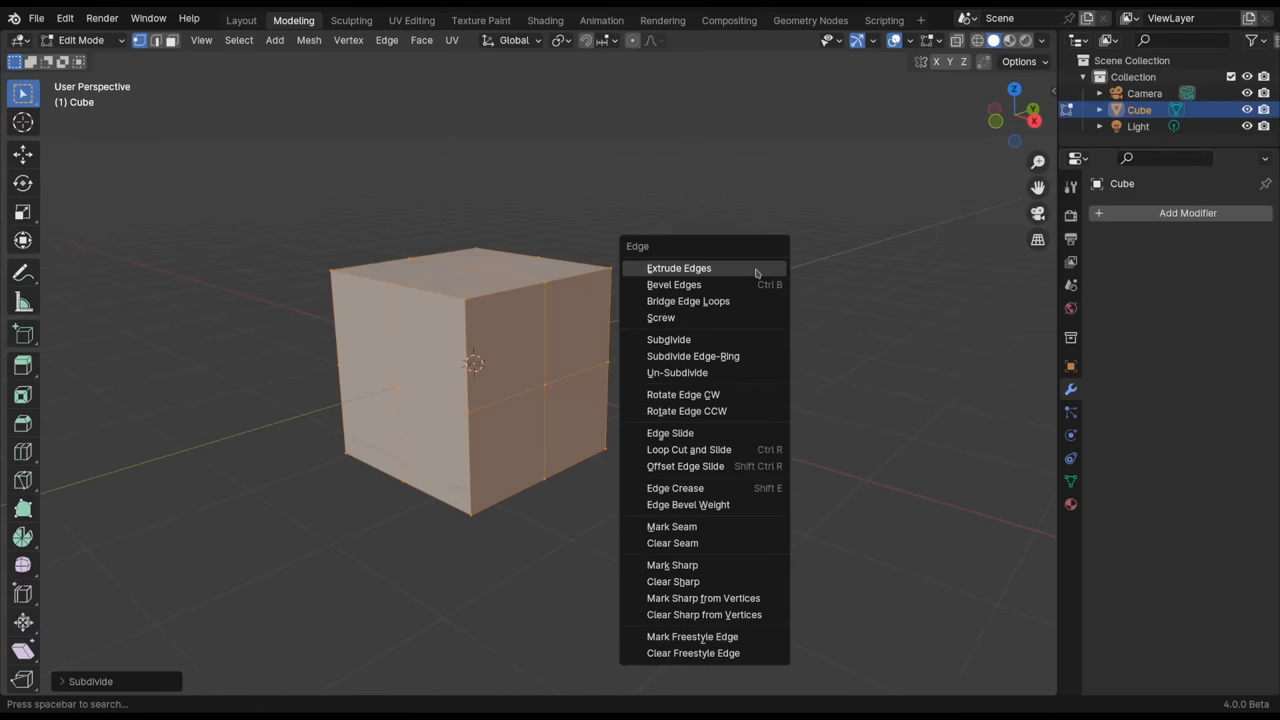
left_click(695, 340)
key("ctrl+e")
left_click(795, 290)
key("ctrl+e")
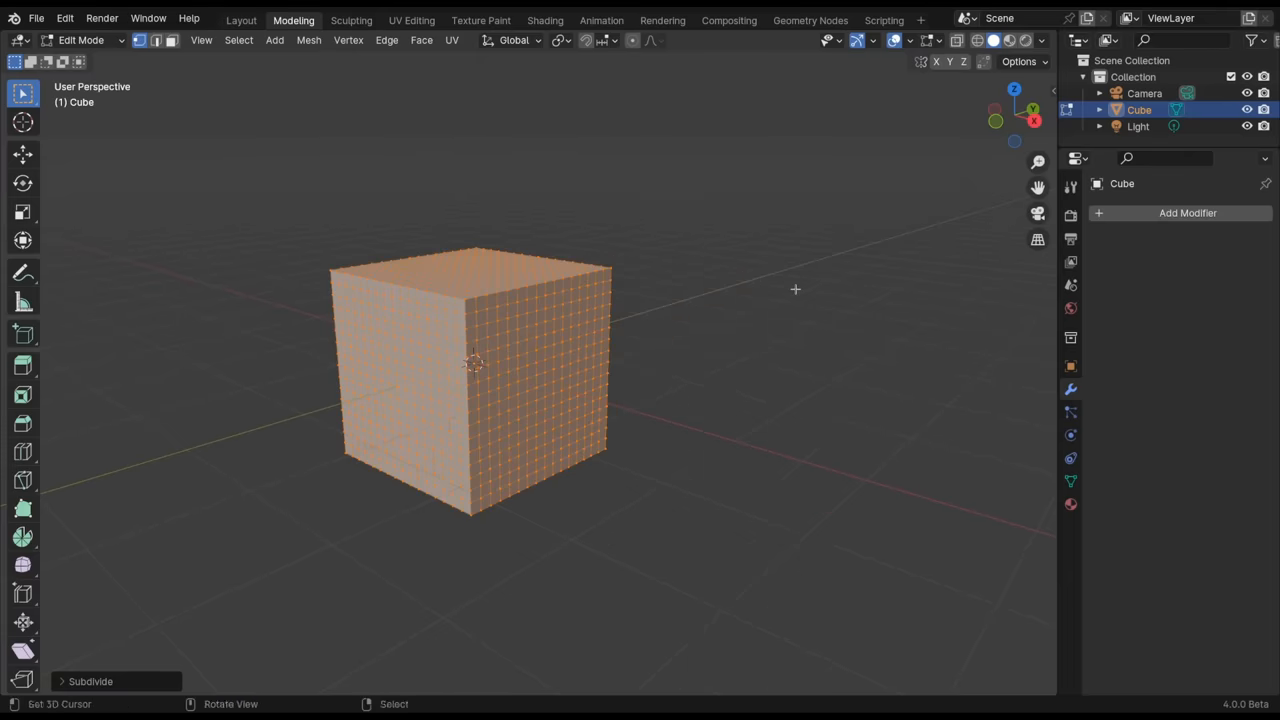
key("ctrl+e")
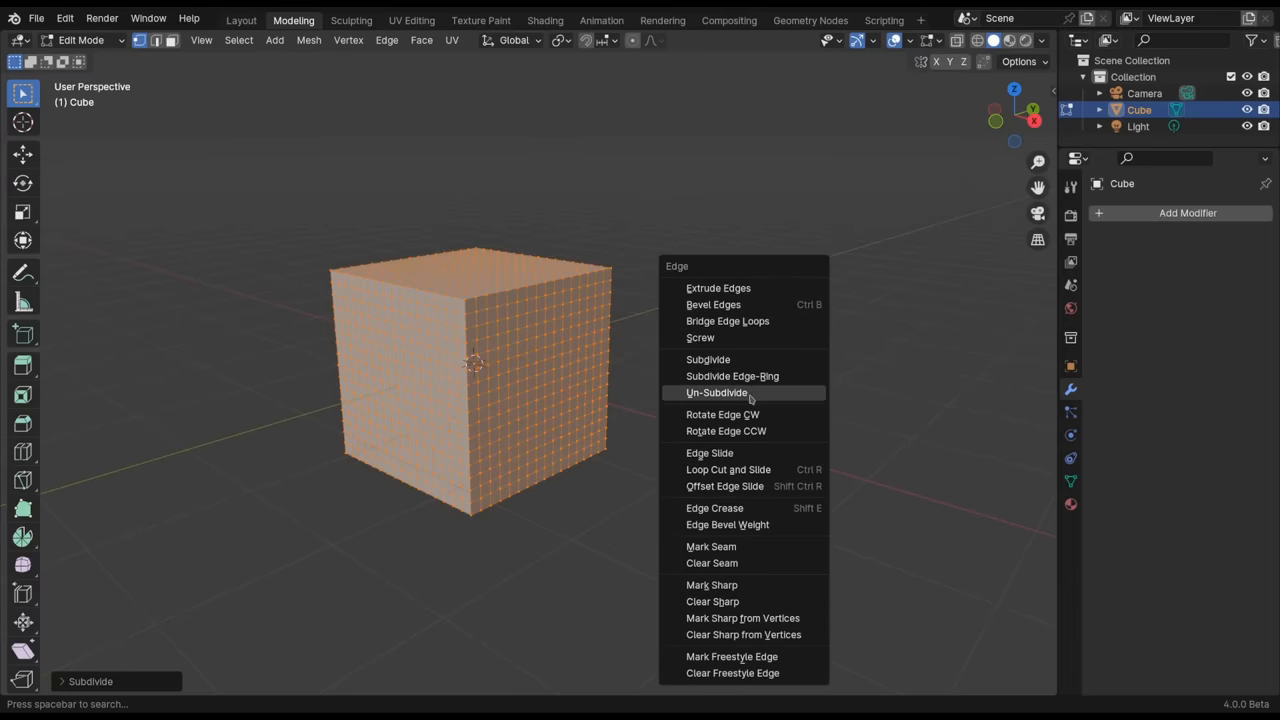
left_click(716, 392)
key("ctrl+e")
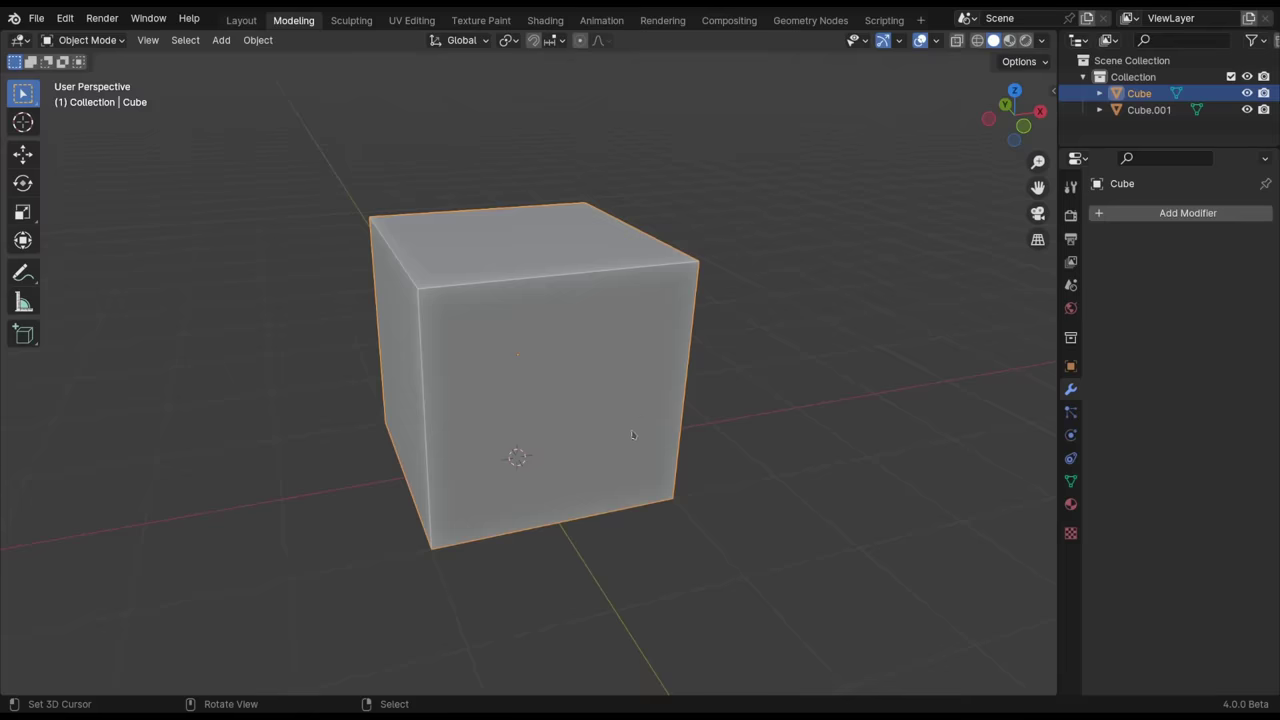
Step: Move the cube above the stepped base while orbiting with Alt, then bring up the keymap preferences
key("g")
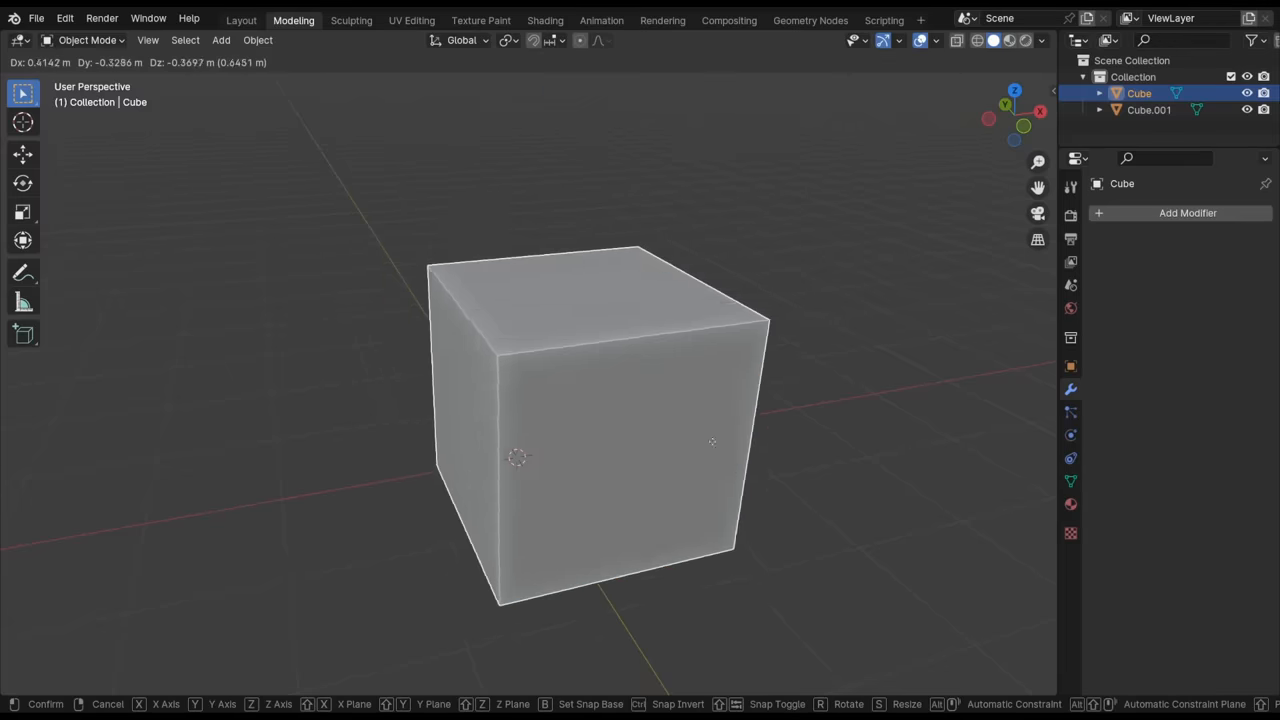
middle_click_drag(578, 390, 531, 134)
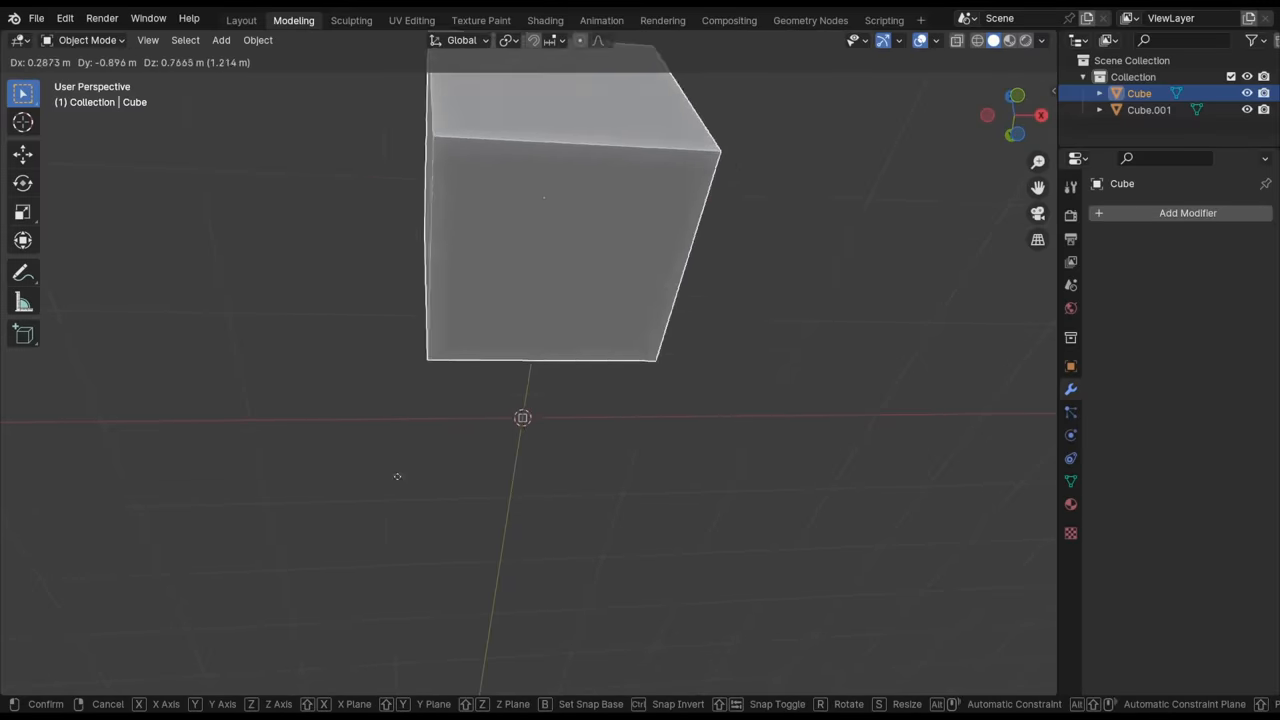
mouse_move(420, 480)
middle_mouse_down()
mouse_move(635, 474)
mouse_move(588, 349)
middle_mouse_up()
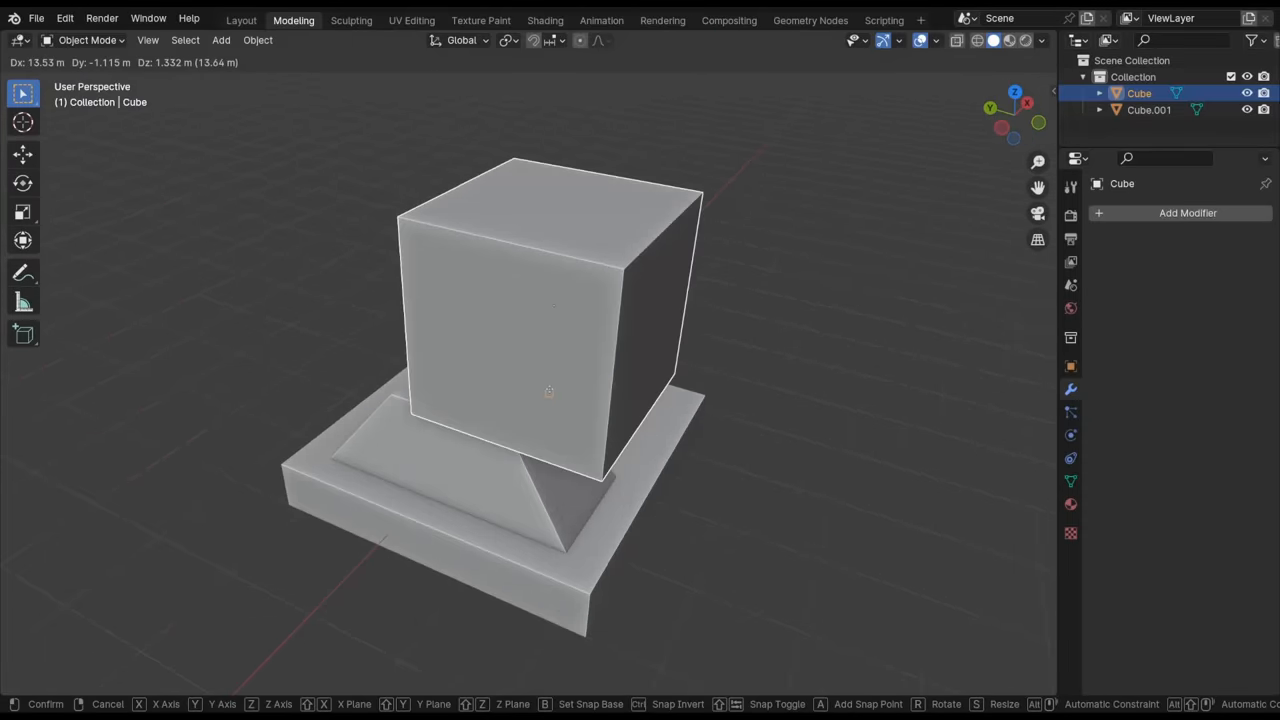
left_click(548, 393)
key("ctrl+comma")
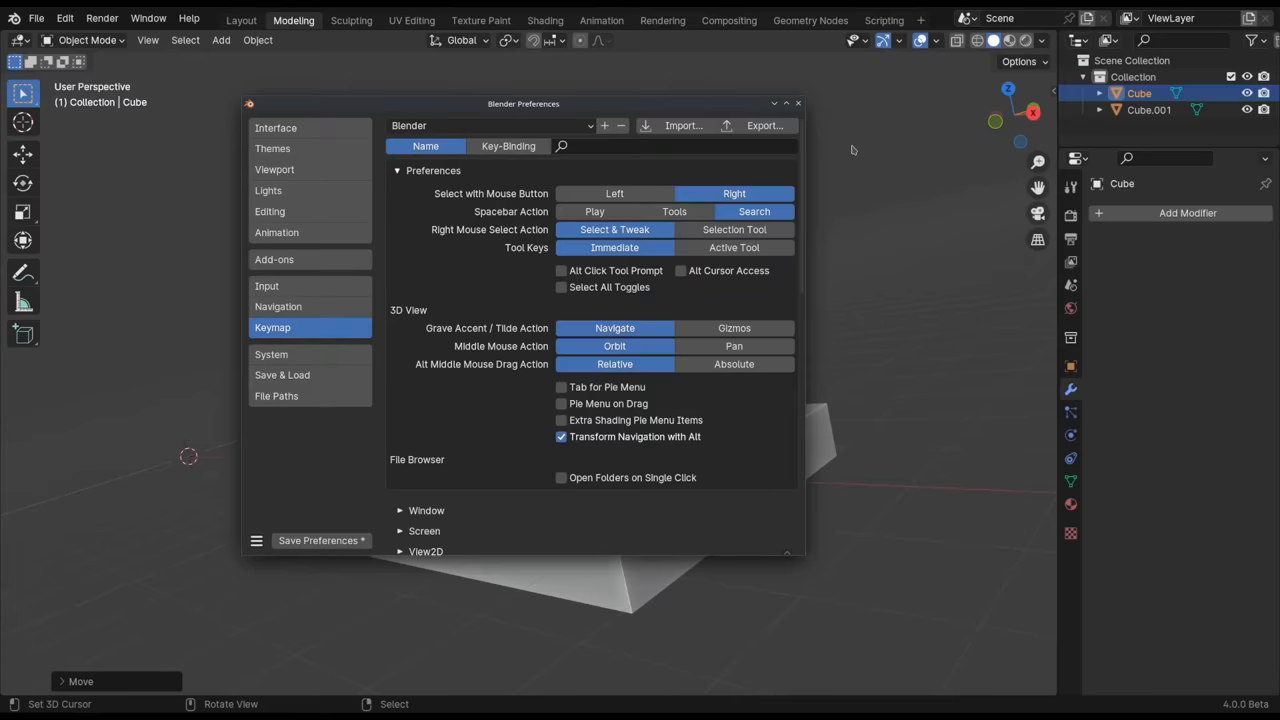
scroll(487, 366, "down", 3)
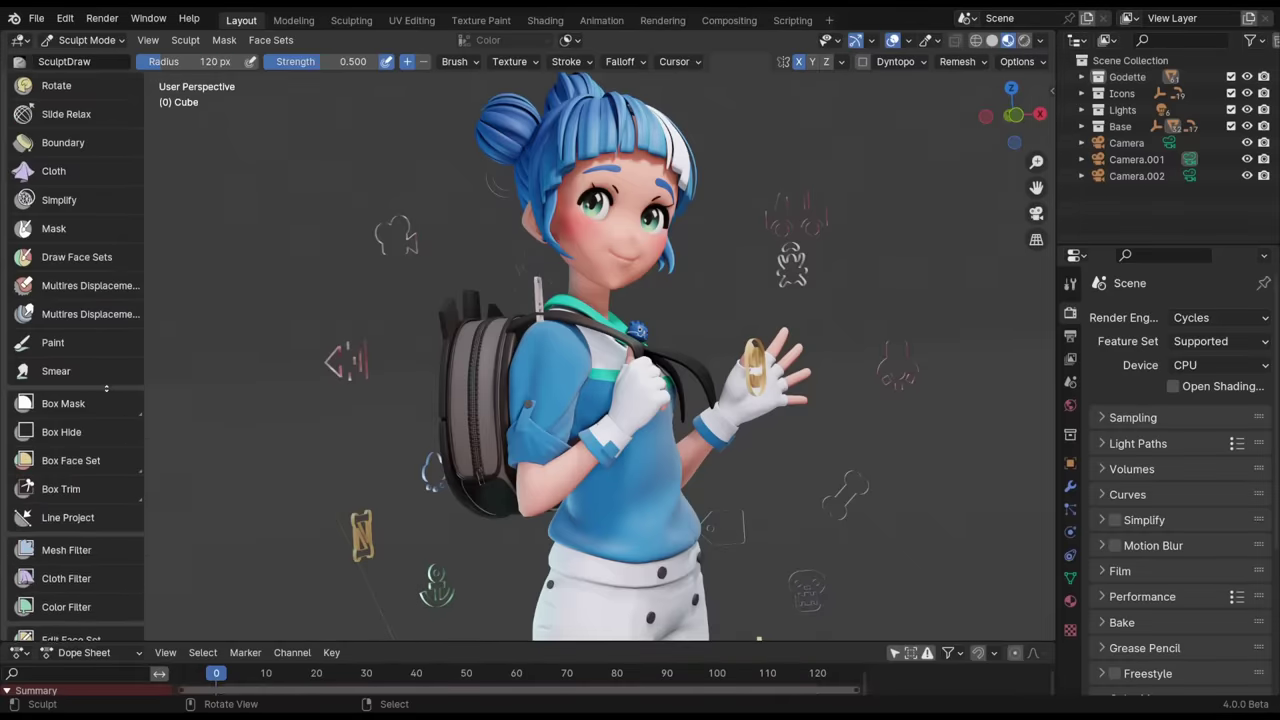
scroll(76, 300, "down", 5)
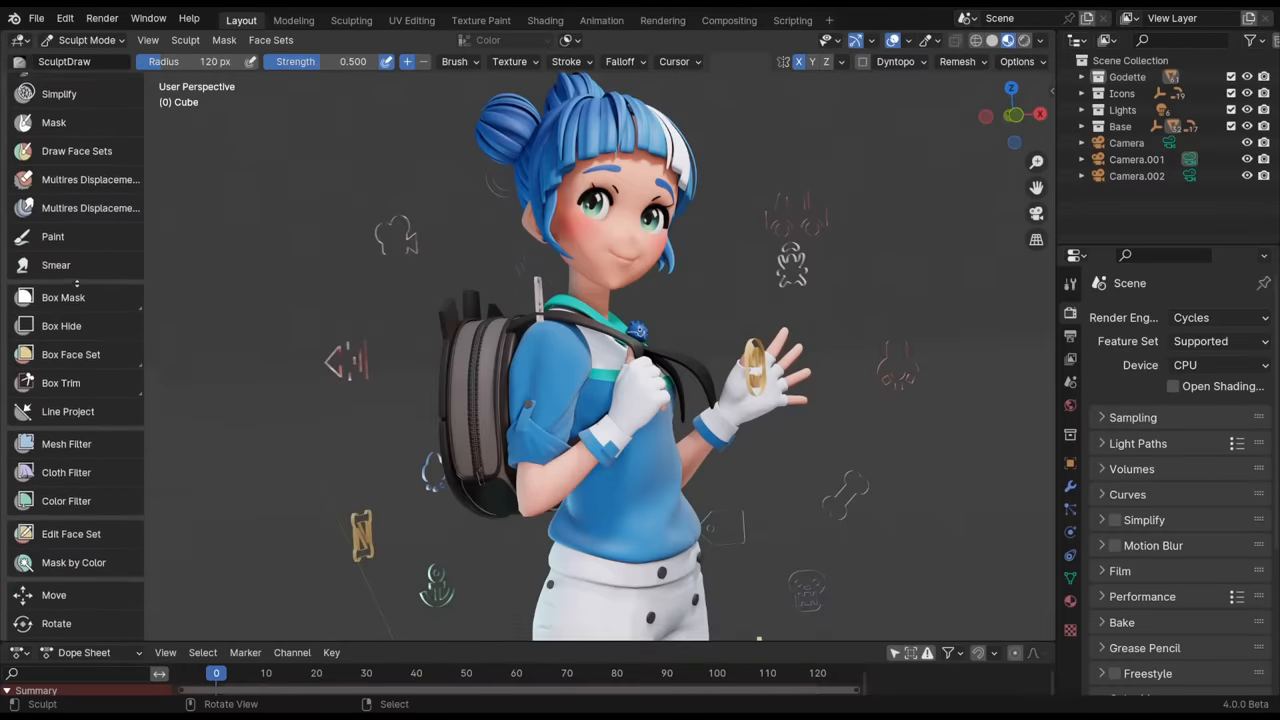
scroll(76, 205, "up", 5)
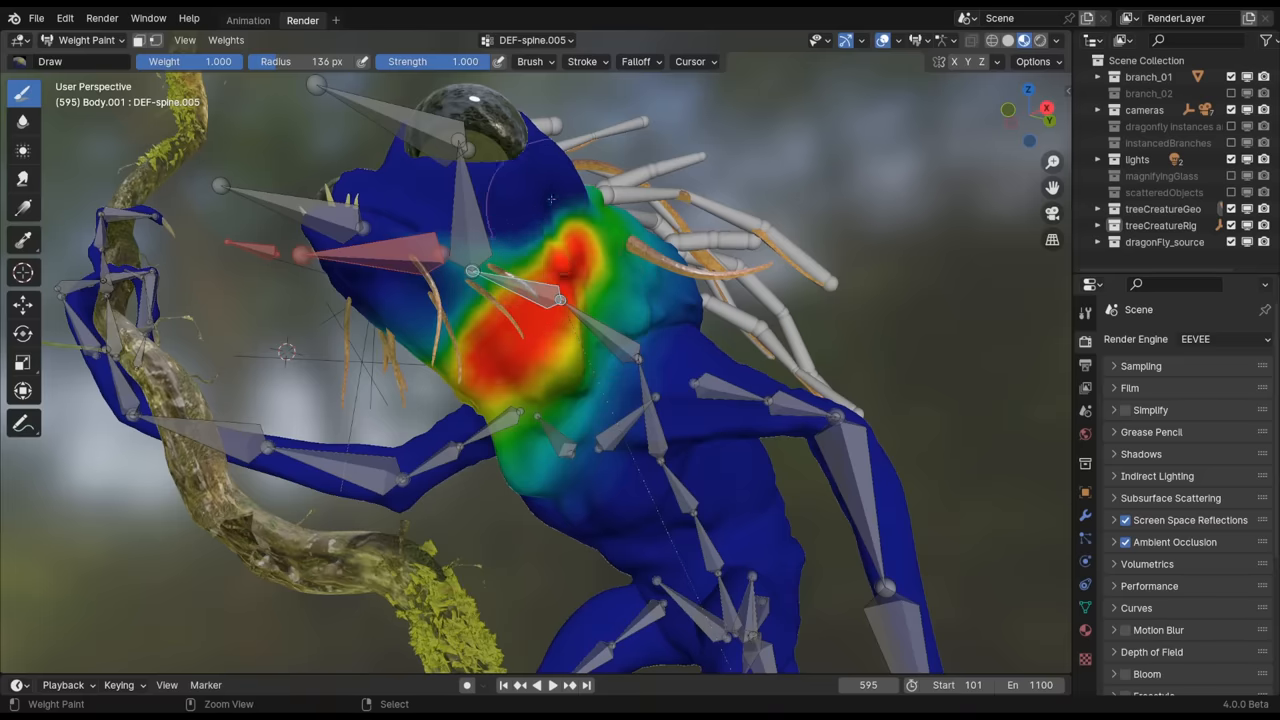
Step: Subtract weight from the creature's upper chest, then switch to blurring the weights with Shift
left_click_drag(552, 230, 470, 380, "ctrl")
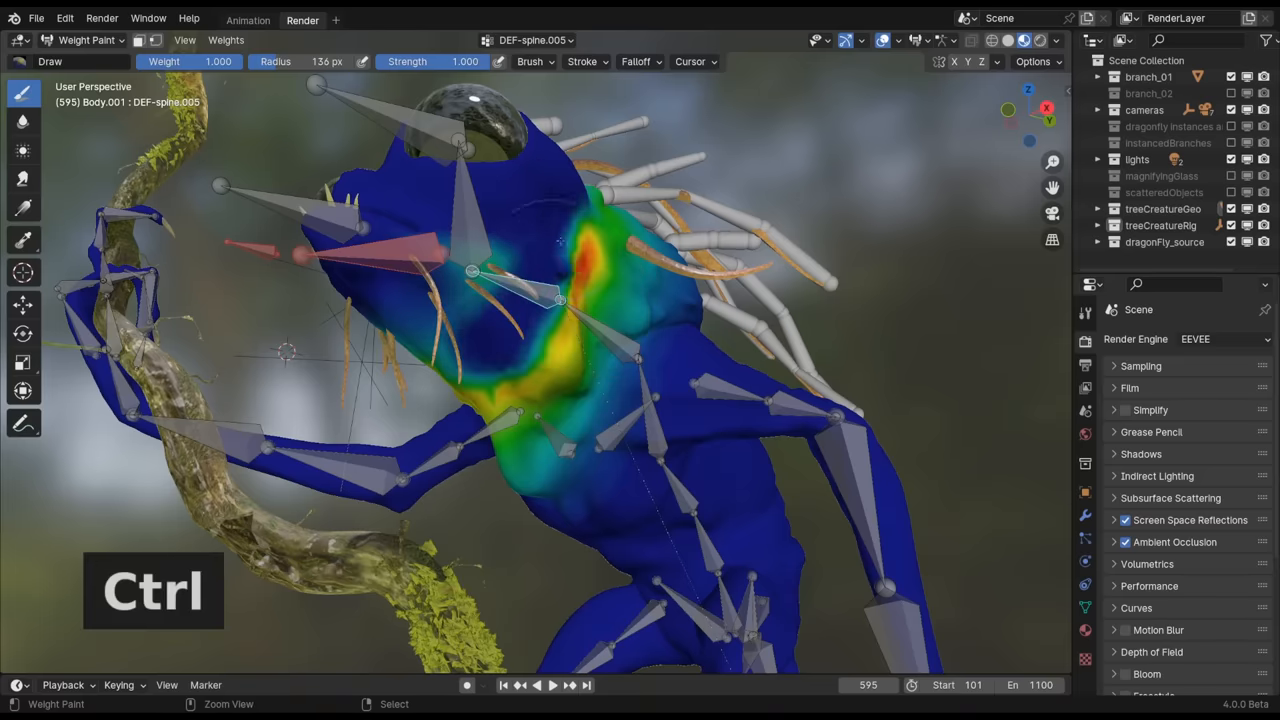
key("shift")
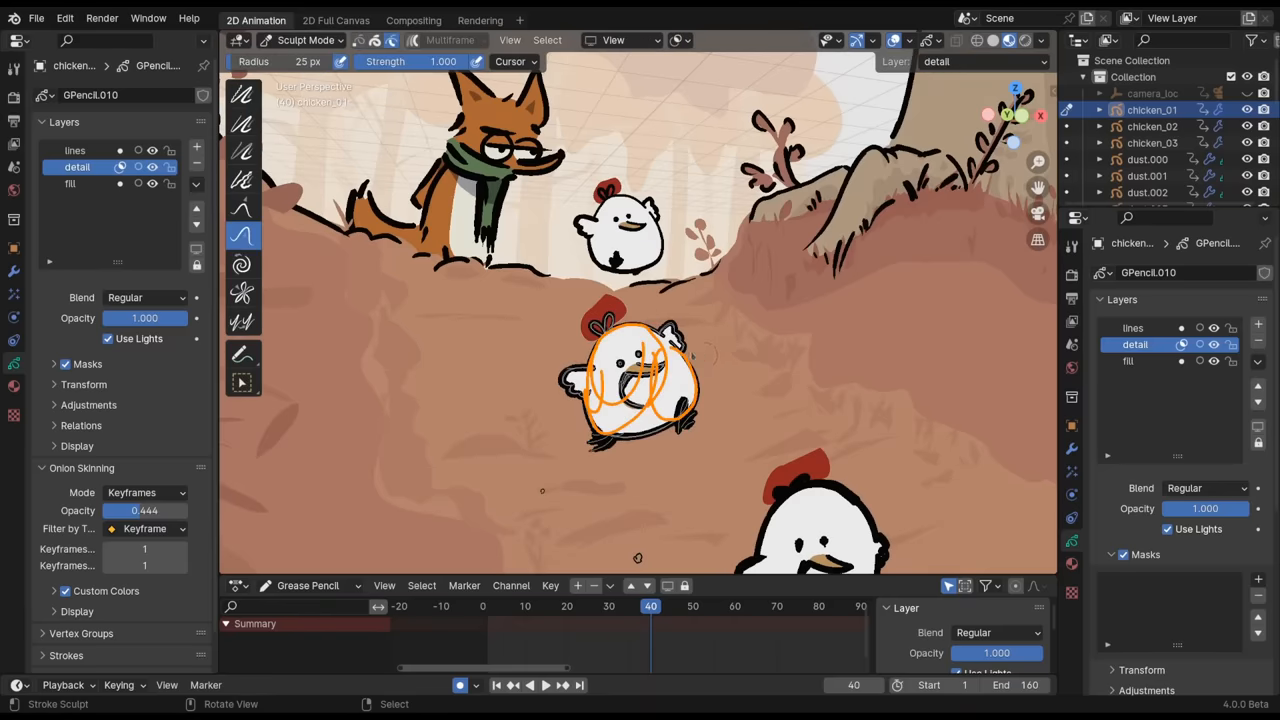
Step: Enter Edit Mode from the Ctrl+Tab pie, sample a skin colour with Shift+X and fill the face with Ctrl+X
key("ctrl+Tab")
left_click(773, 370)
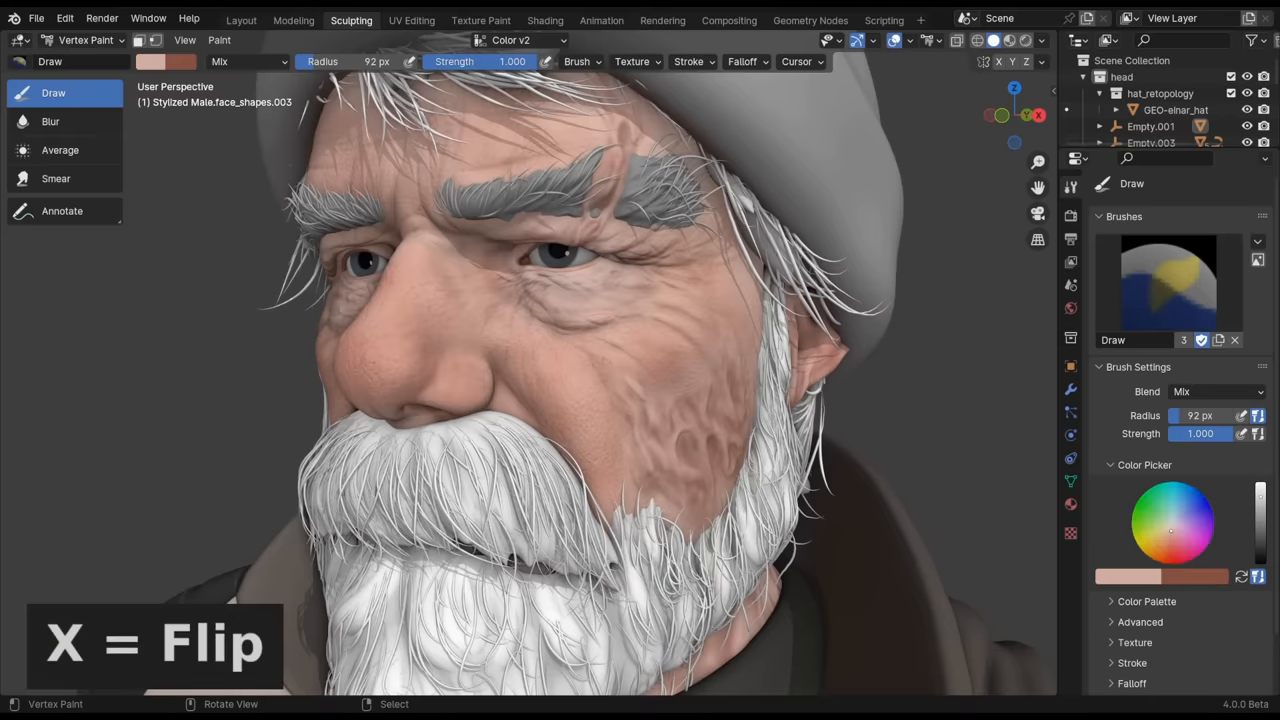
key("shift+x")
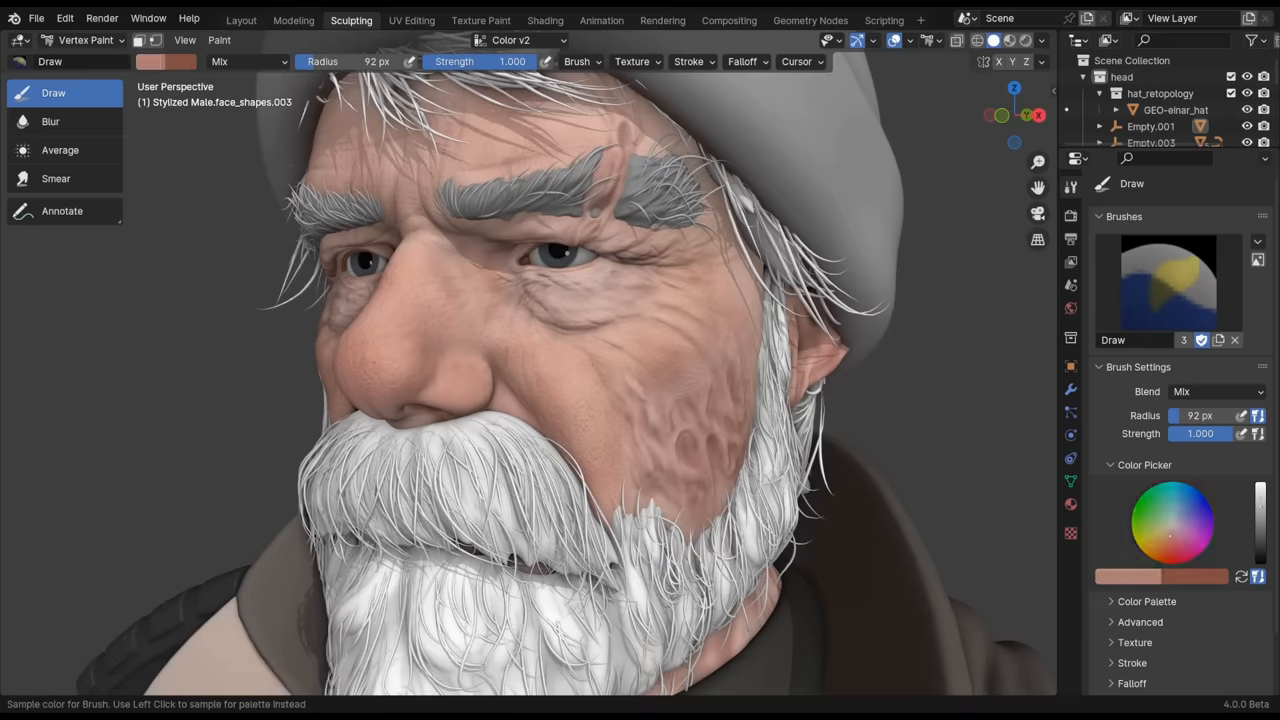
key("ctrl+x")
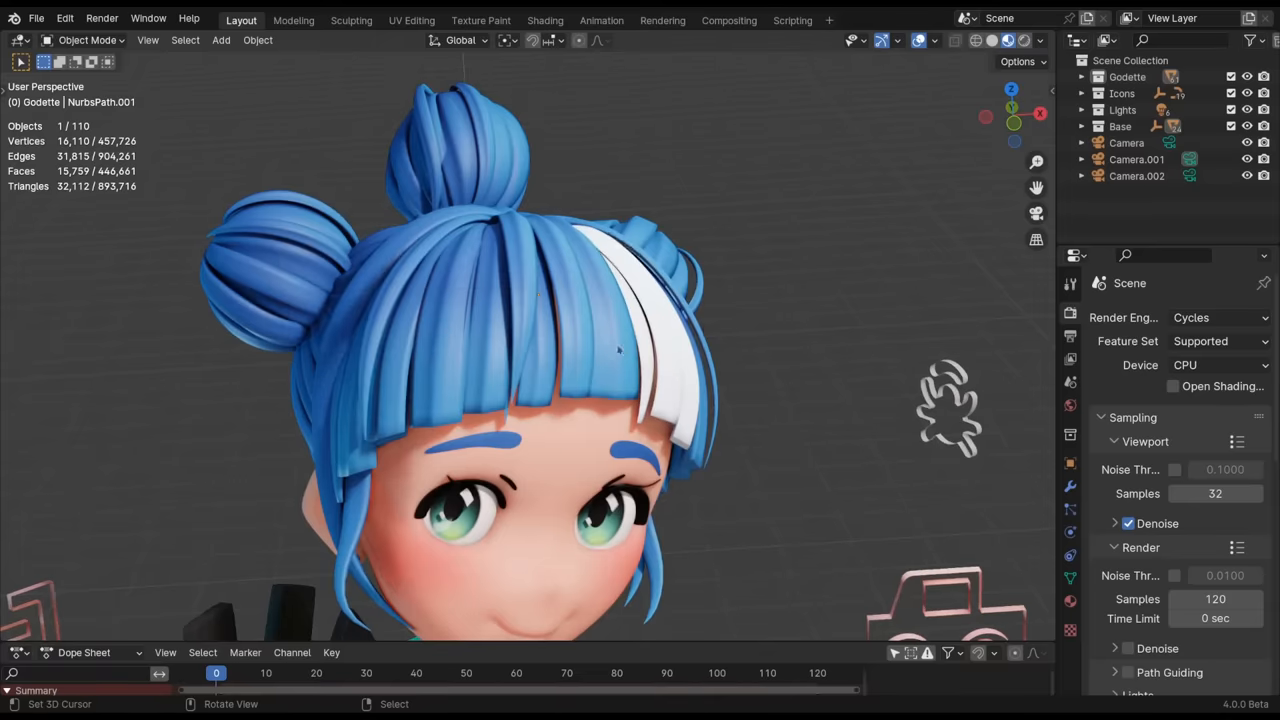
Step: Hide and reveal the girl's hair strand face sets with H, Shift+H and Alt+H
middle_click_drag(620, 450, 810, 430)
key("h")
key("shift+h")
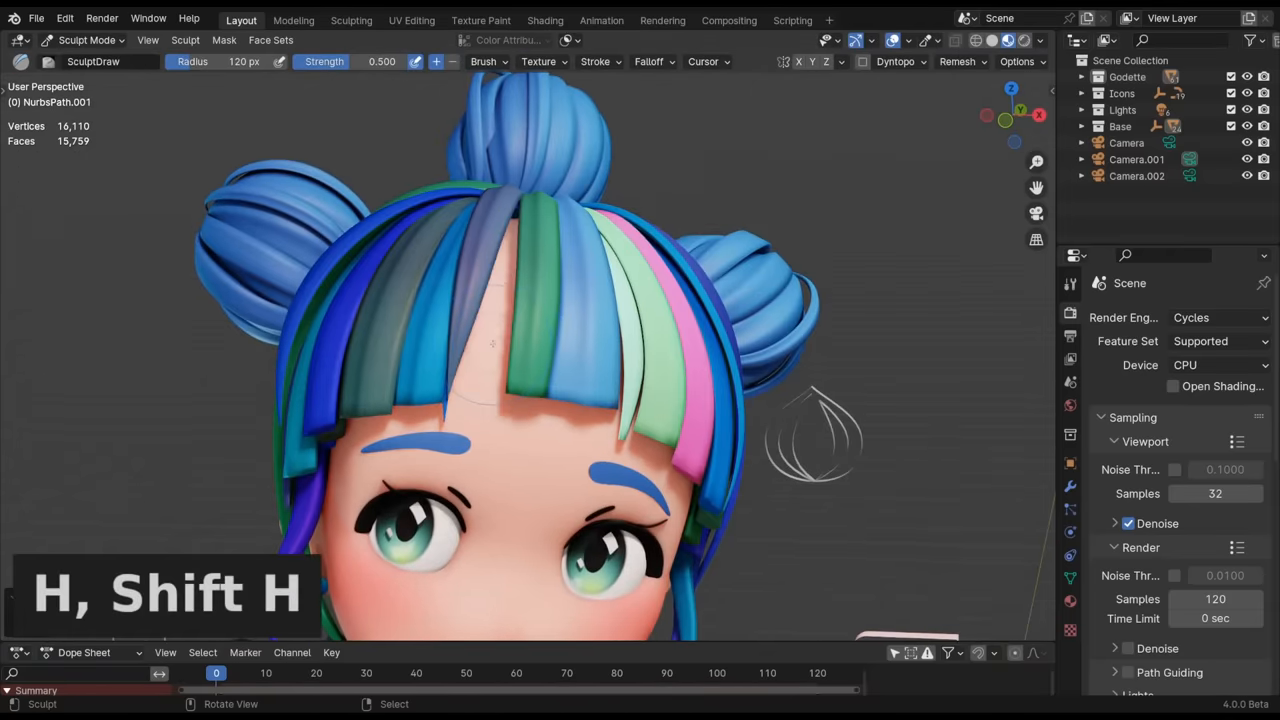
key("alt+h")
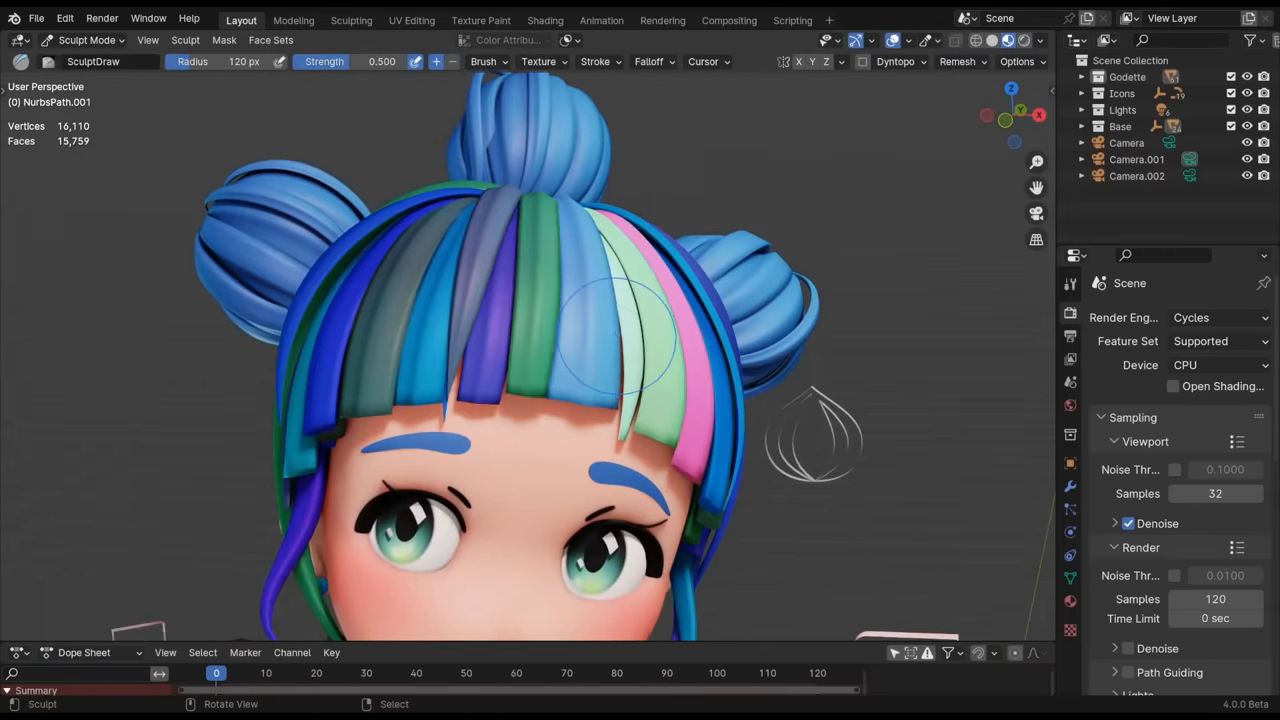
key("shift+h")
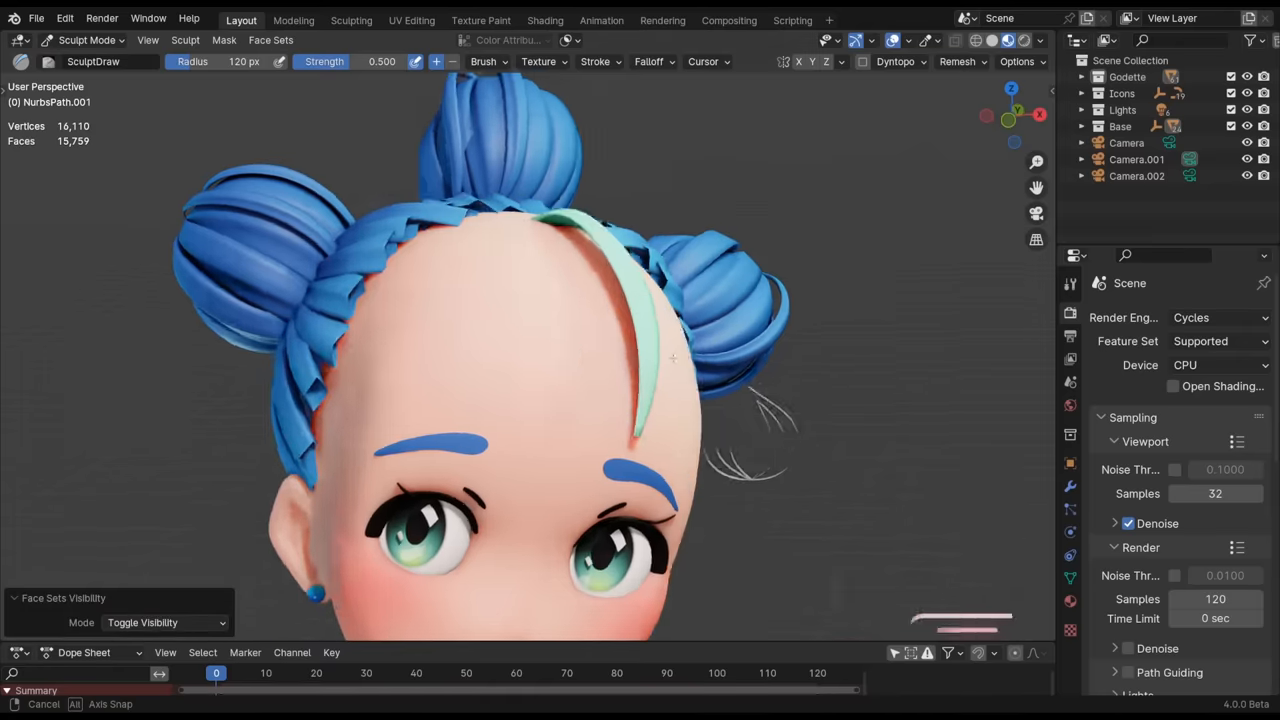
mouse_move(650, 340)
middle_mouse_down()
mouse_move(830, 545)
mouse_move(860, 520)
middle_mouse_up()
key("alt+w")
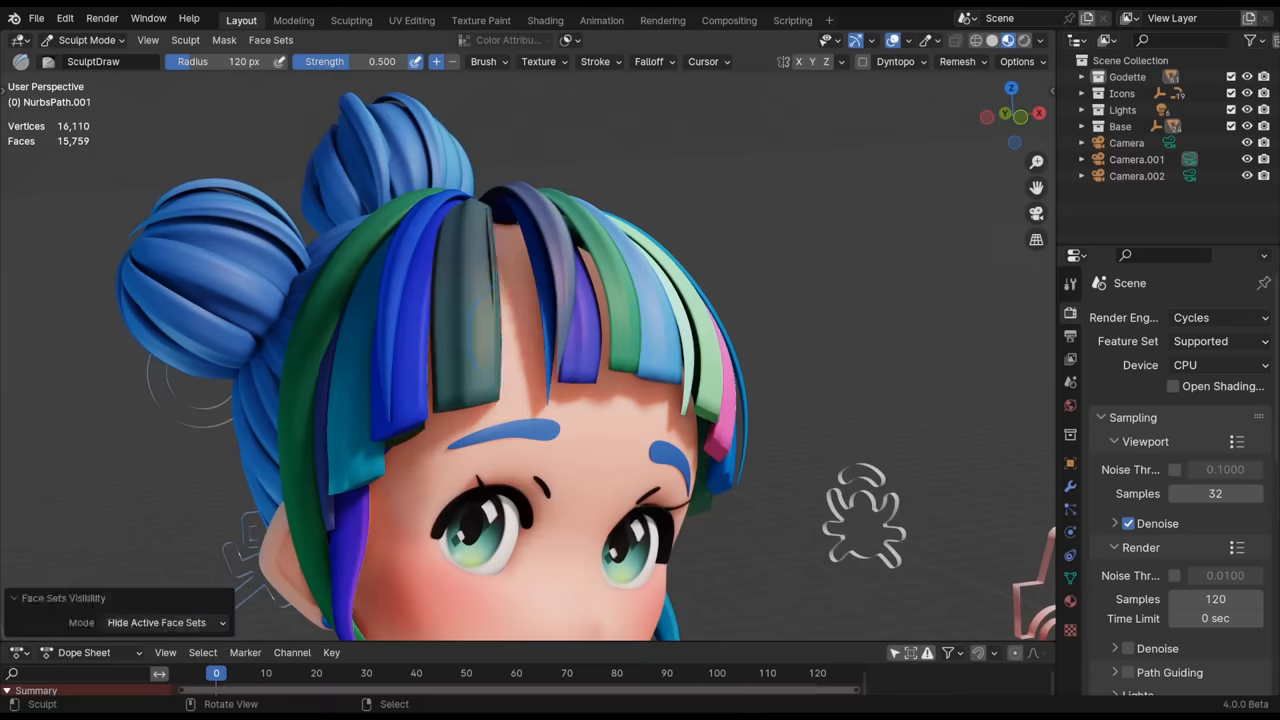
Step: Isolate the front strands and turn them into one face set from the Alt+W pie
key("alt+w")
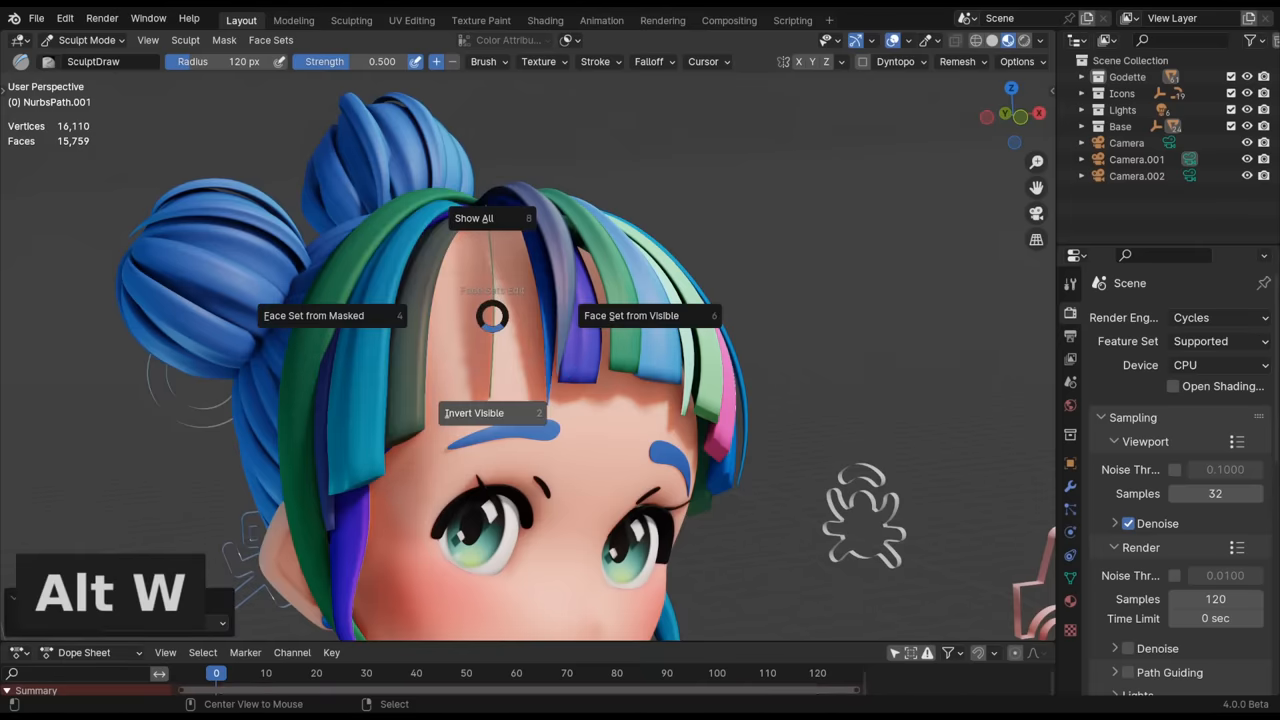
left_click(490, 410)
middle_click_drag(500, 380, 520, 400)
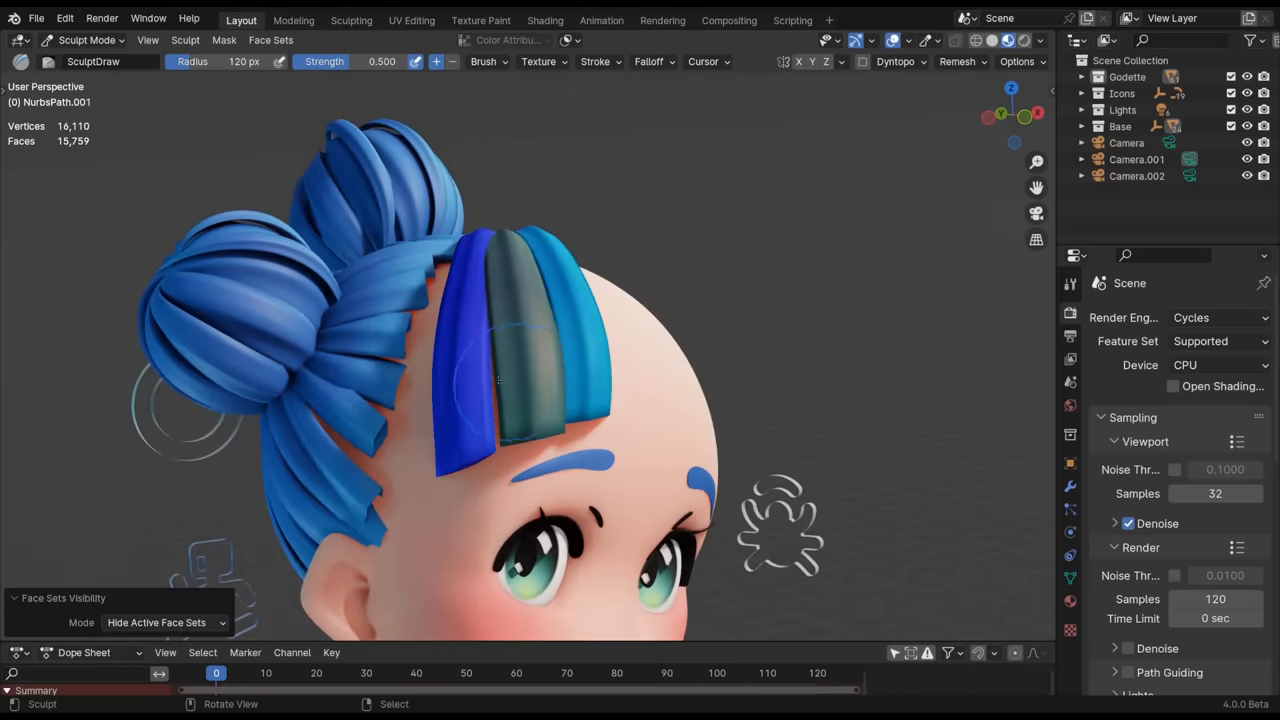
key("alt+w")
left_click(610, 372)
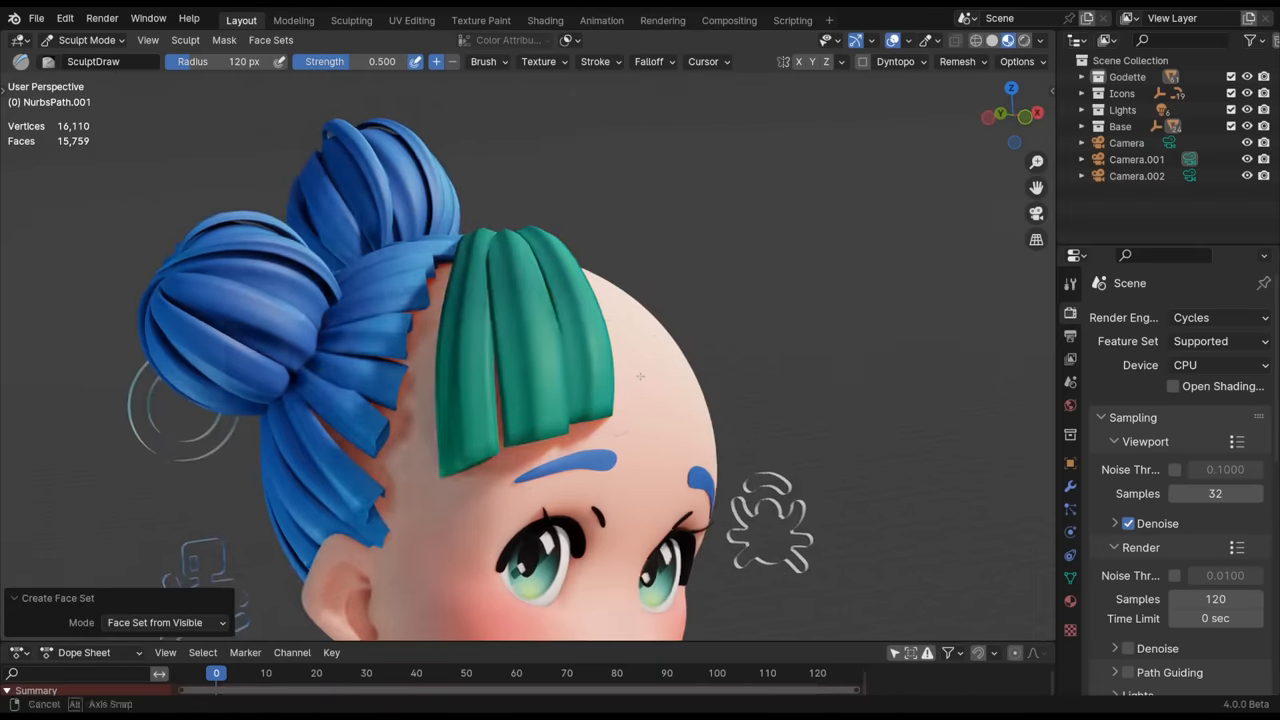
key("alt+h")
Step: Mask a few front strands and make a face set from the masked area
middle_click_drag(640, 380, 678, 362)
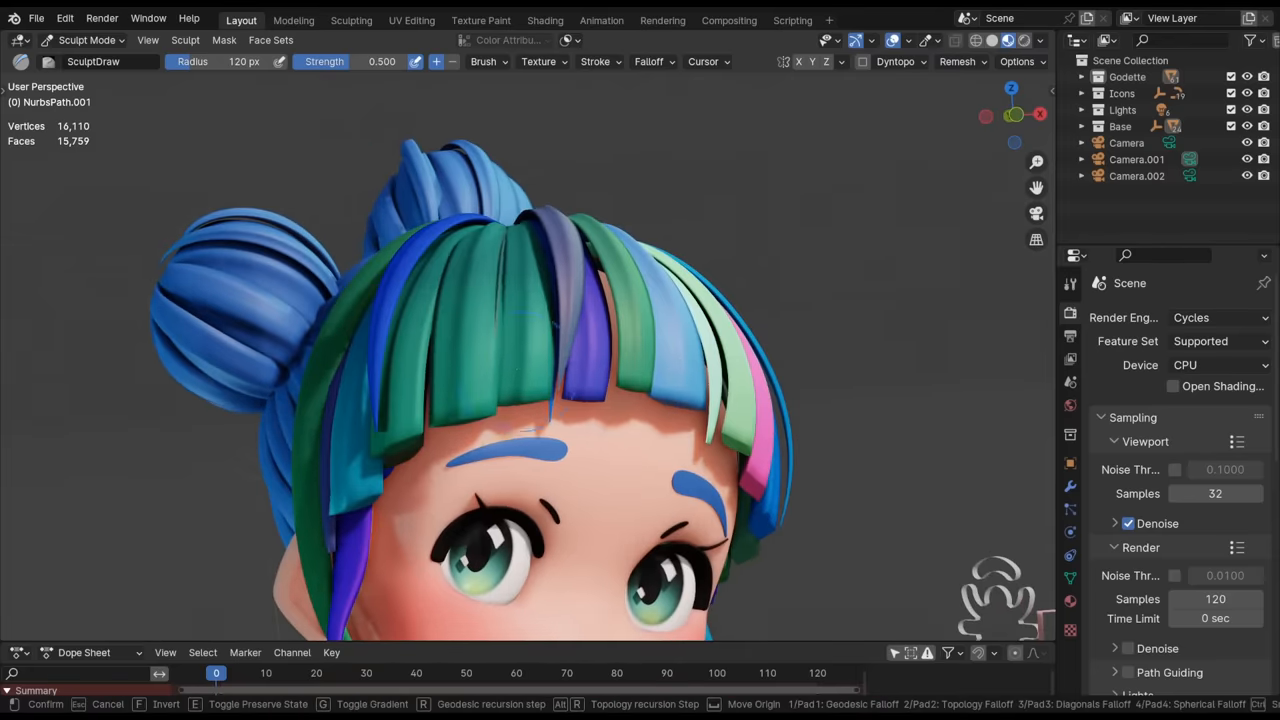
left_click_drag(530, 250, 480, 420)
key("alt+w")
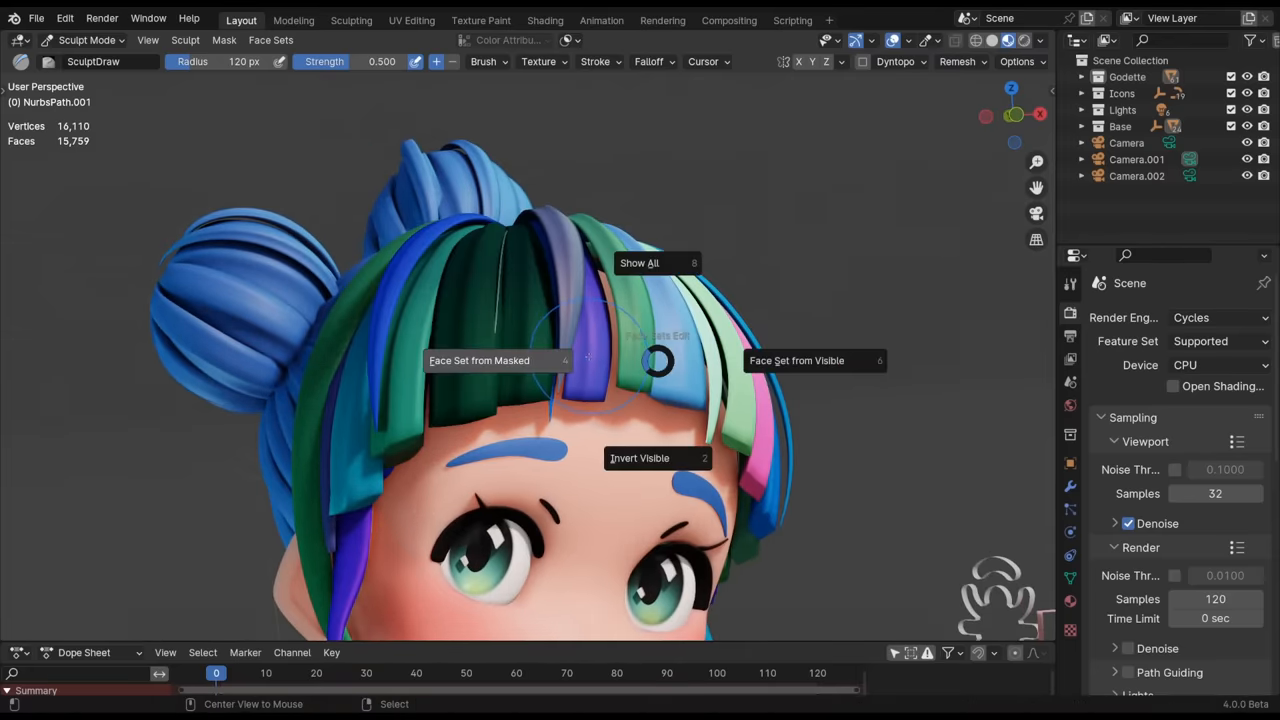
left_click(479, 360)
Step: Paint the central front strand into its own green face set with Draw Face Sets
key("alt+w")
left_click(479, 380)
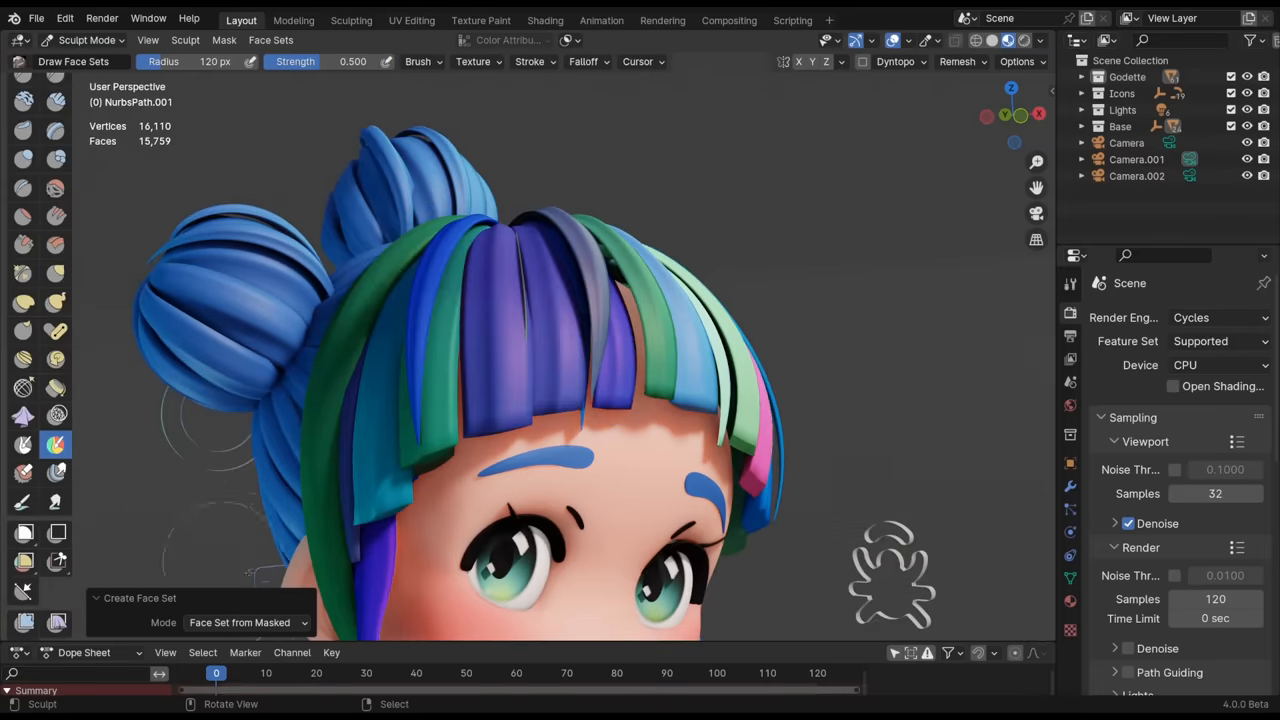
left_click_drag(562, 350, 553, 362)
left_click_drag(533, 237, 487, 387)
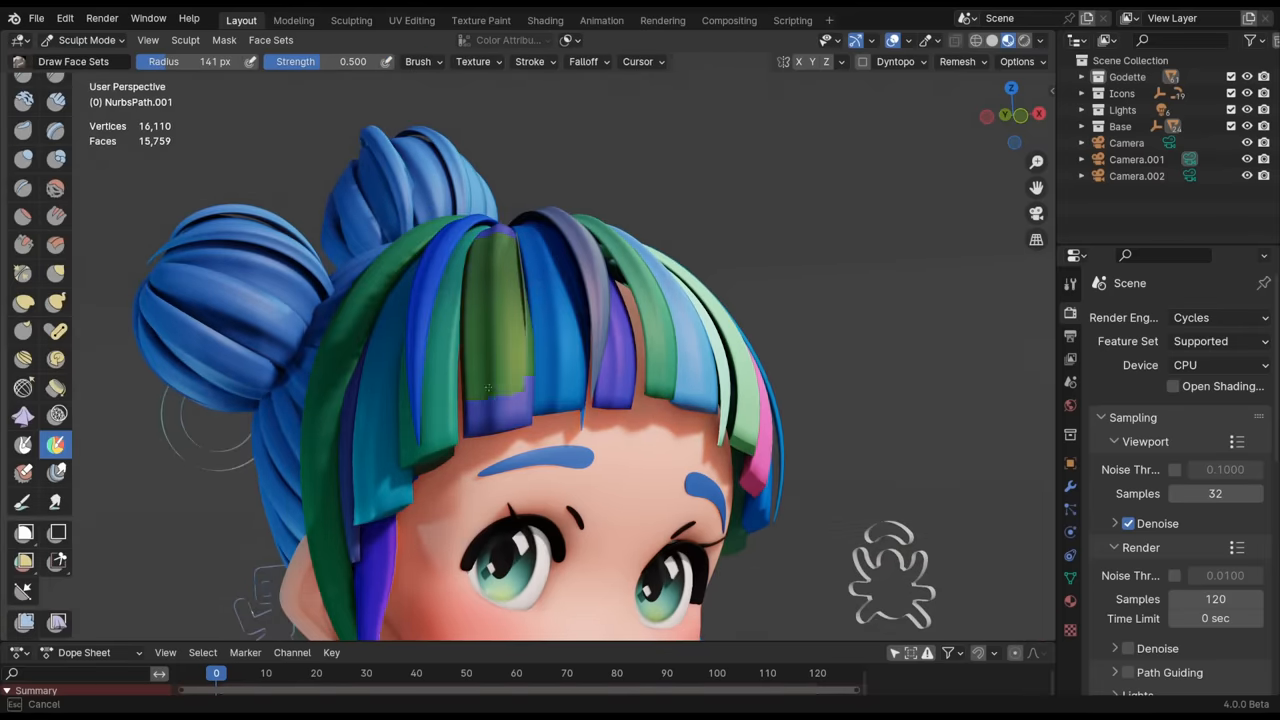
middle_click_drag(535, 380, 680, 430)
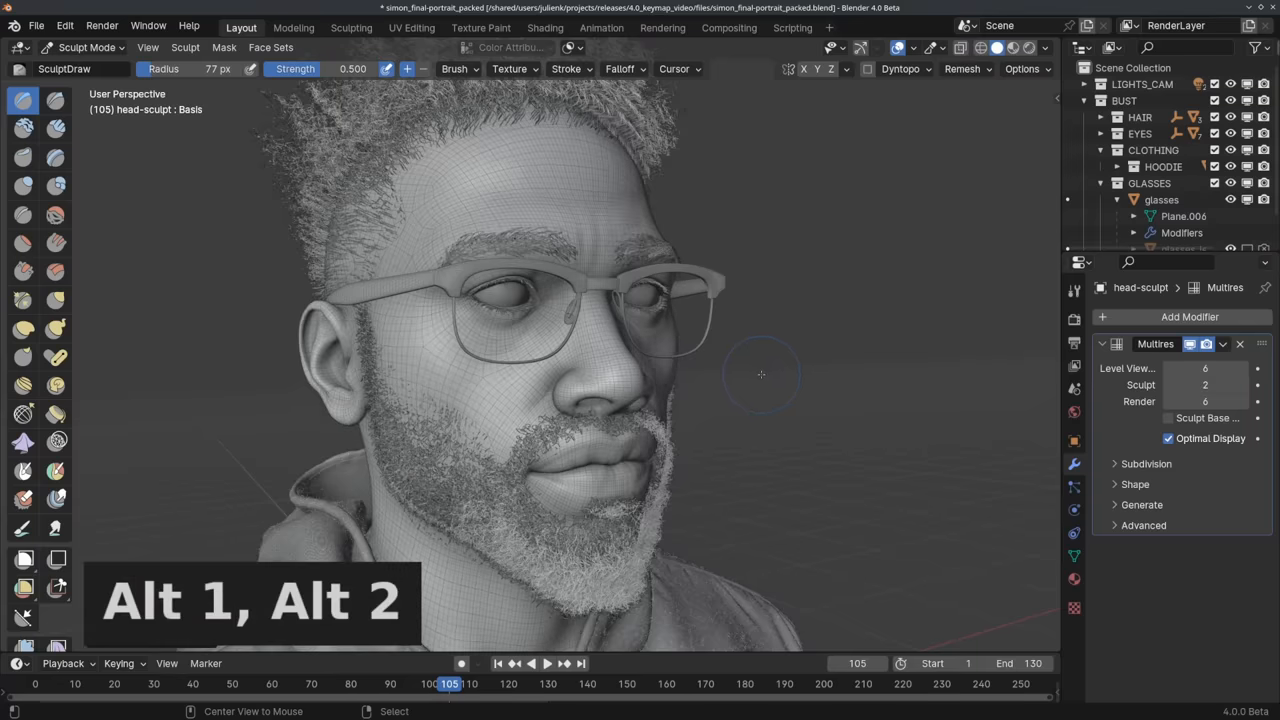
Step: Raise the bust's multires level with Alt+2, confirm the Dyntopo detail size, and set a 0.0580 voxel size with R
key("alt+2")
key("alt+2")
key("alt+2")
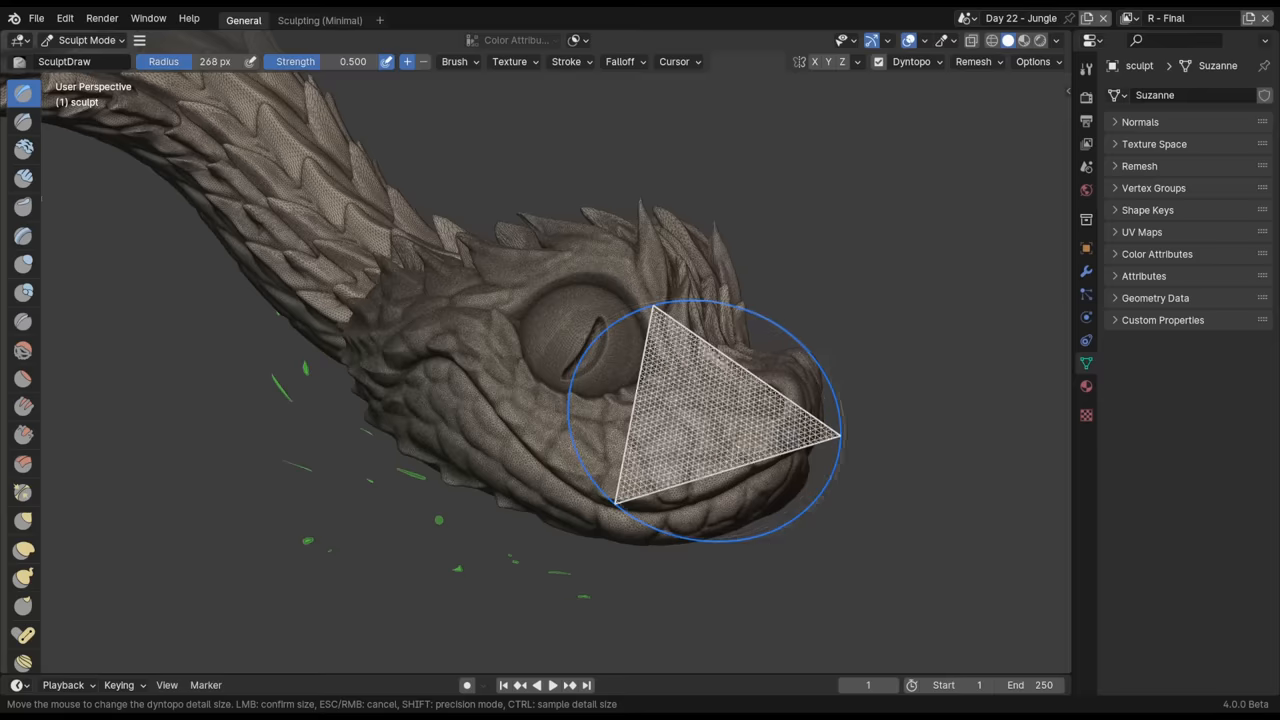
left_click(705, 420)
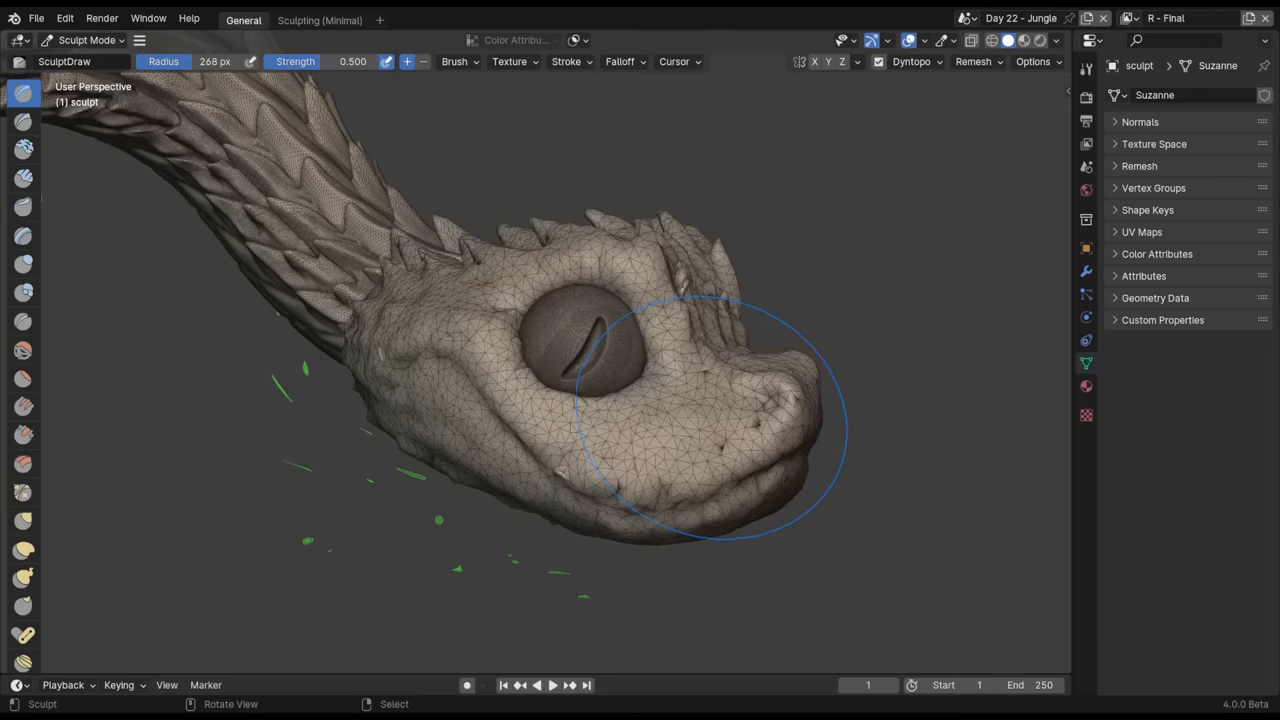
key("r")
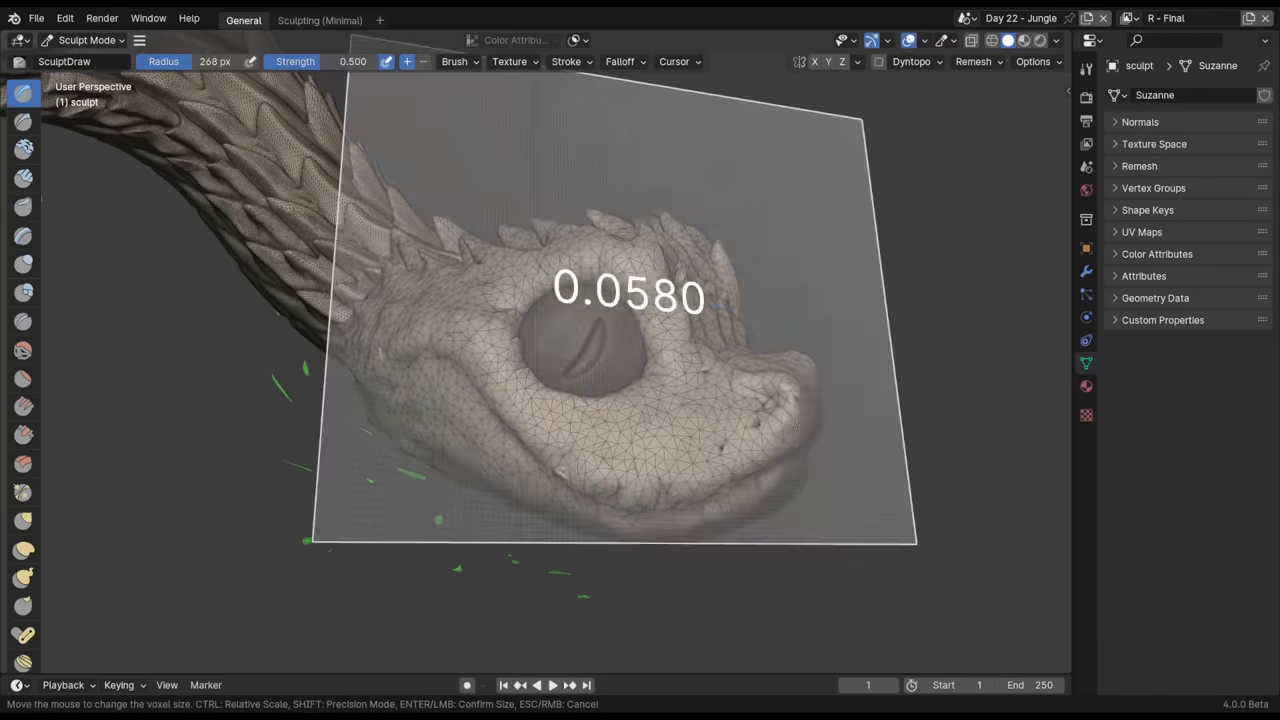
left_click(900, 420)
key("ctrl+r")
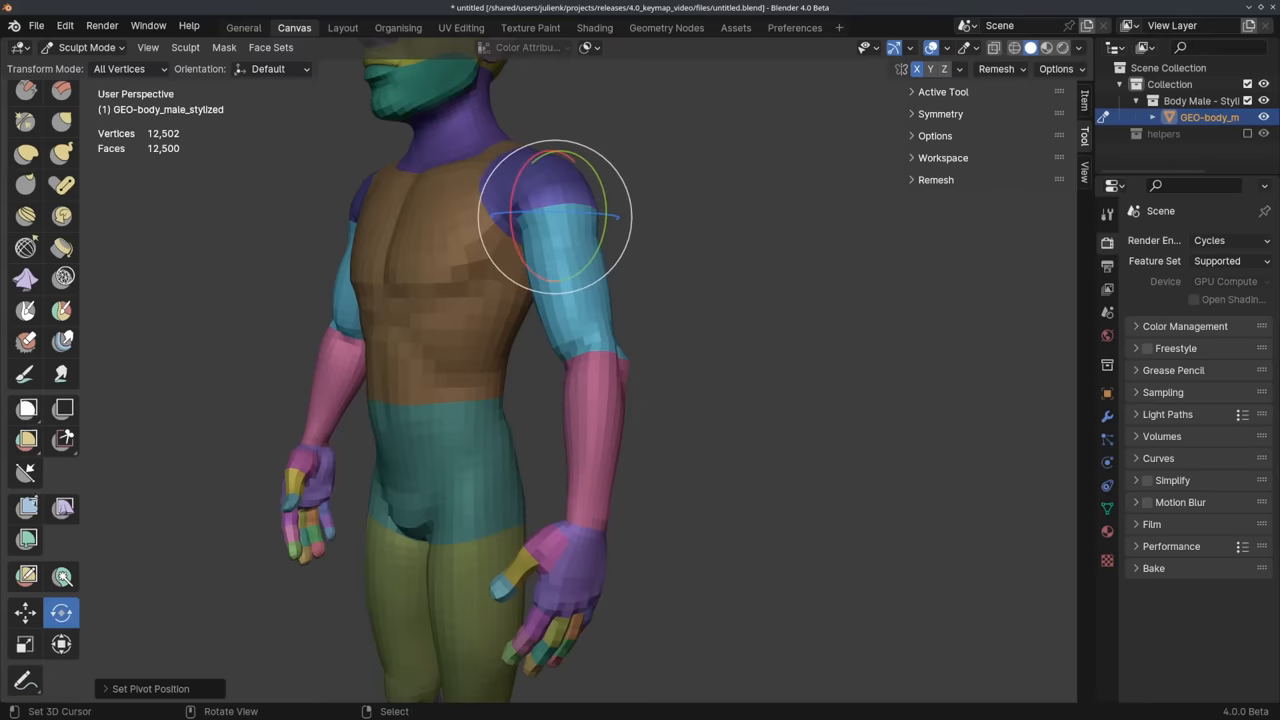
Step: Start moving the stylized body's arm geometry around the shoulder pivot
key("g")
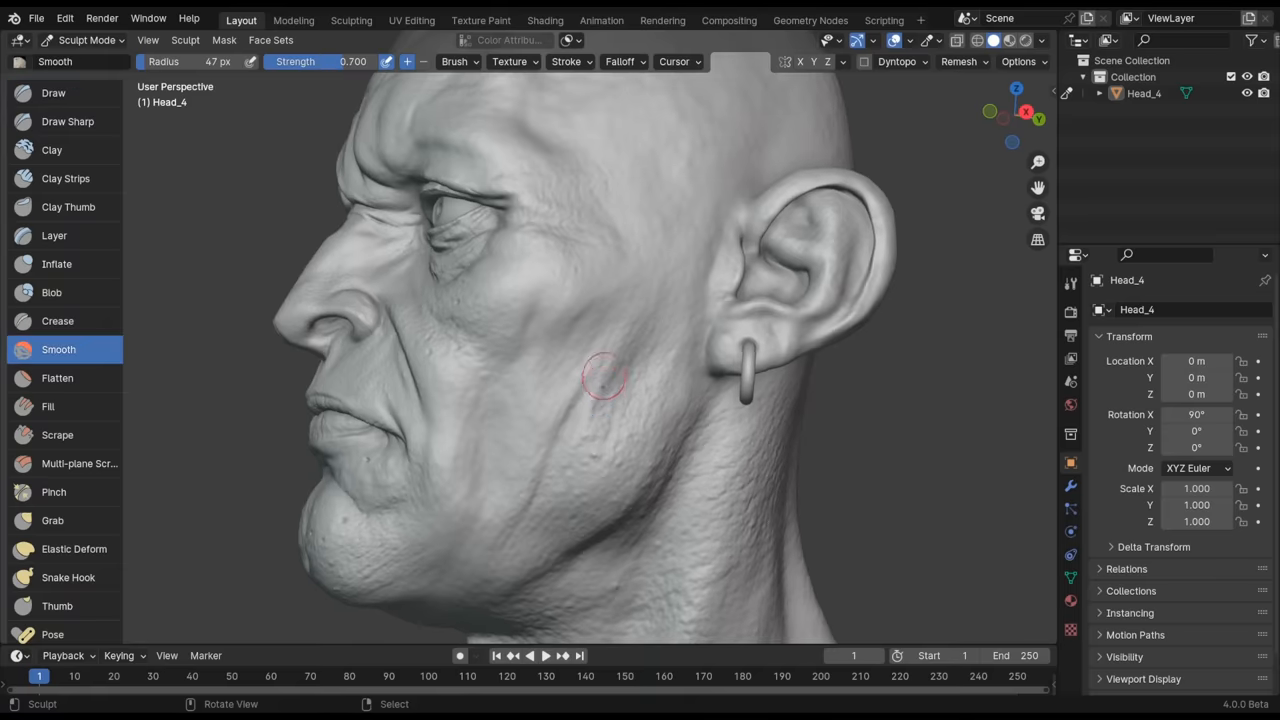
Step: Enlarge the brush to about 101 px, carve sharp ridges on the cheek and undo the long one
key("f")
key("s")
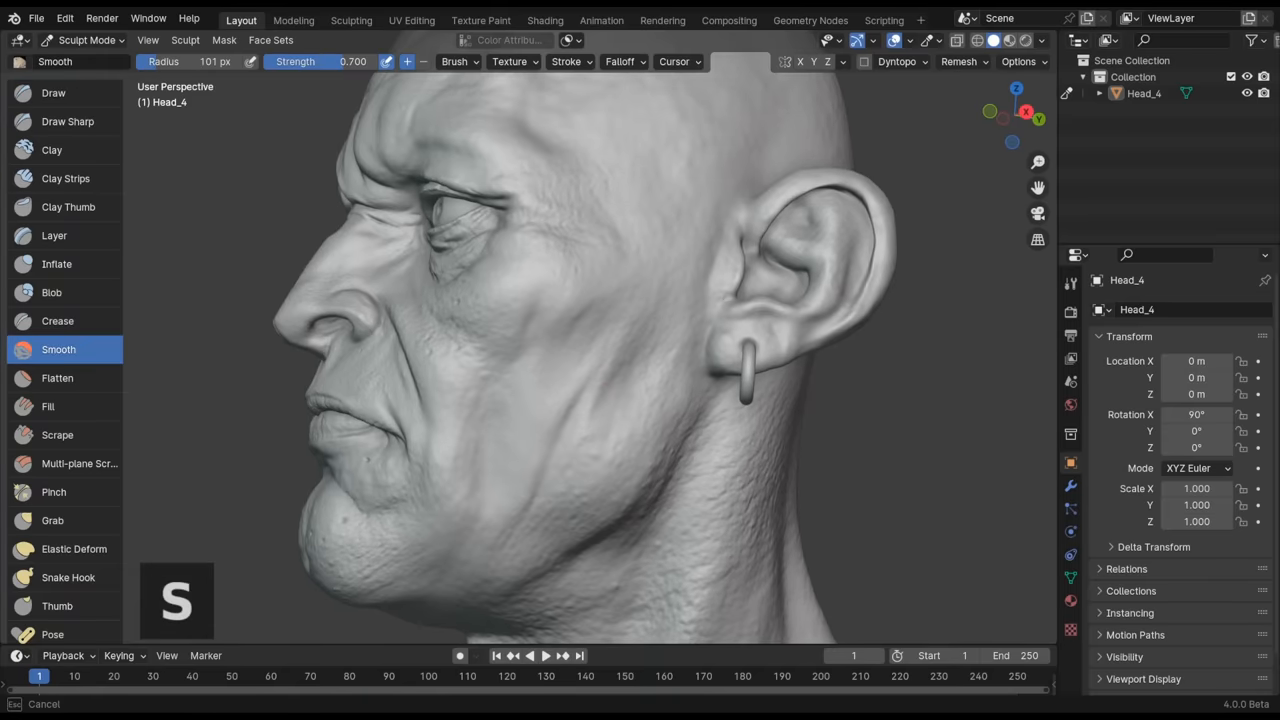
left_click(615, 381)
key("shift+space")
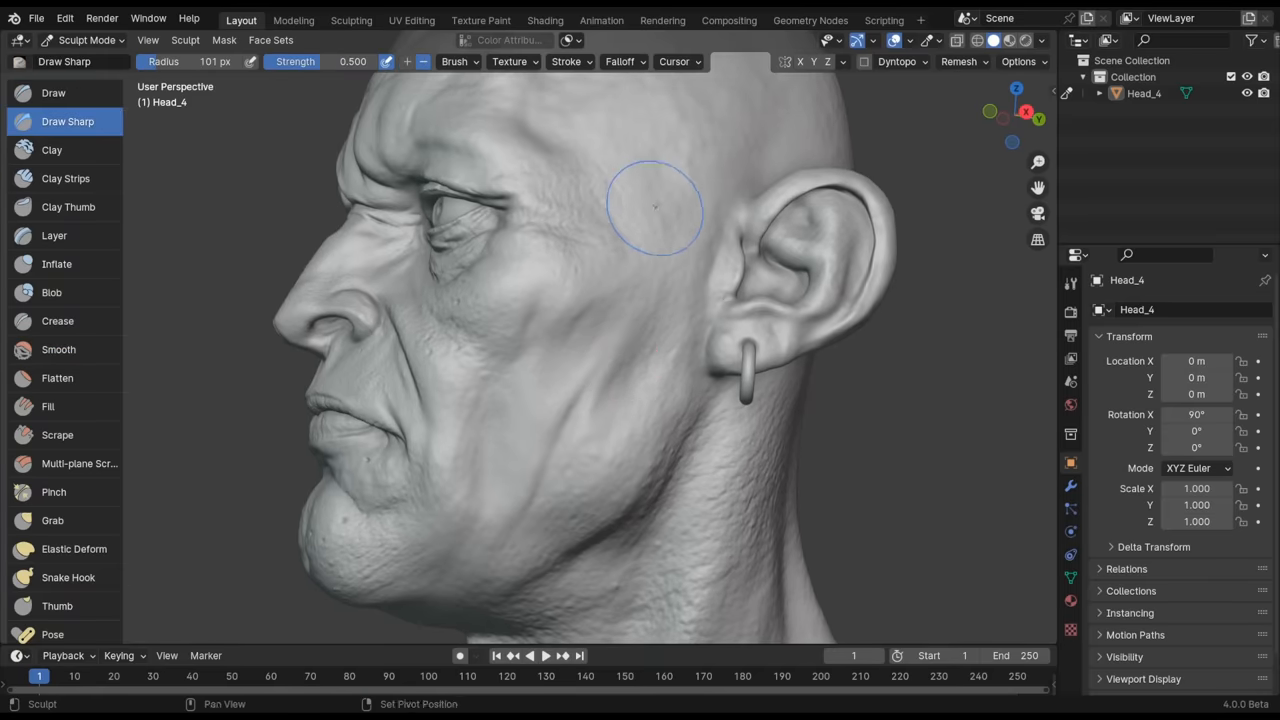
left_click_drag(641, 186, 600, 470)
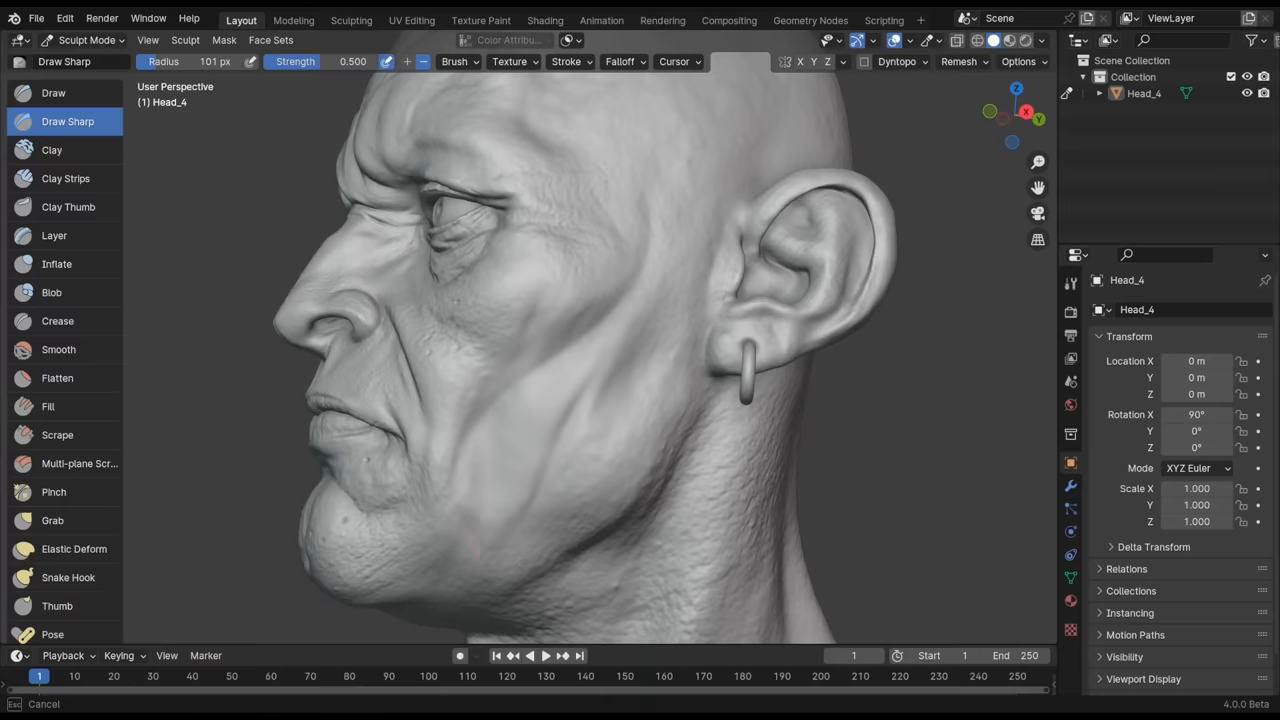
left_click_drag(660, 270, 650, 380)
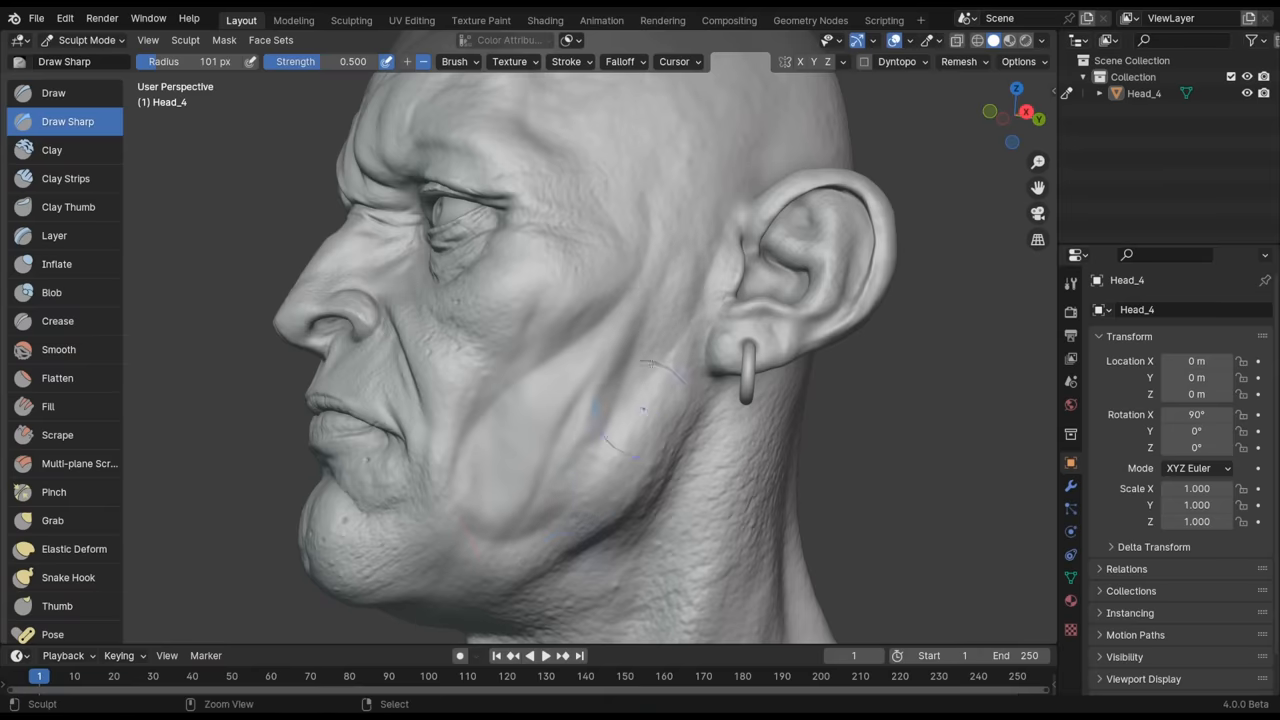
key("ctrl+z")
middle_click_drag(645, 352, 630, 345)
Step: Resize the Draw brush, then build up Clay Strips strokes on the cheek and jaw
key("v")
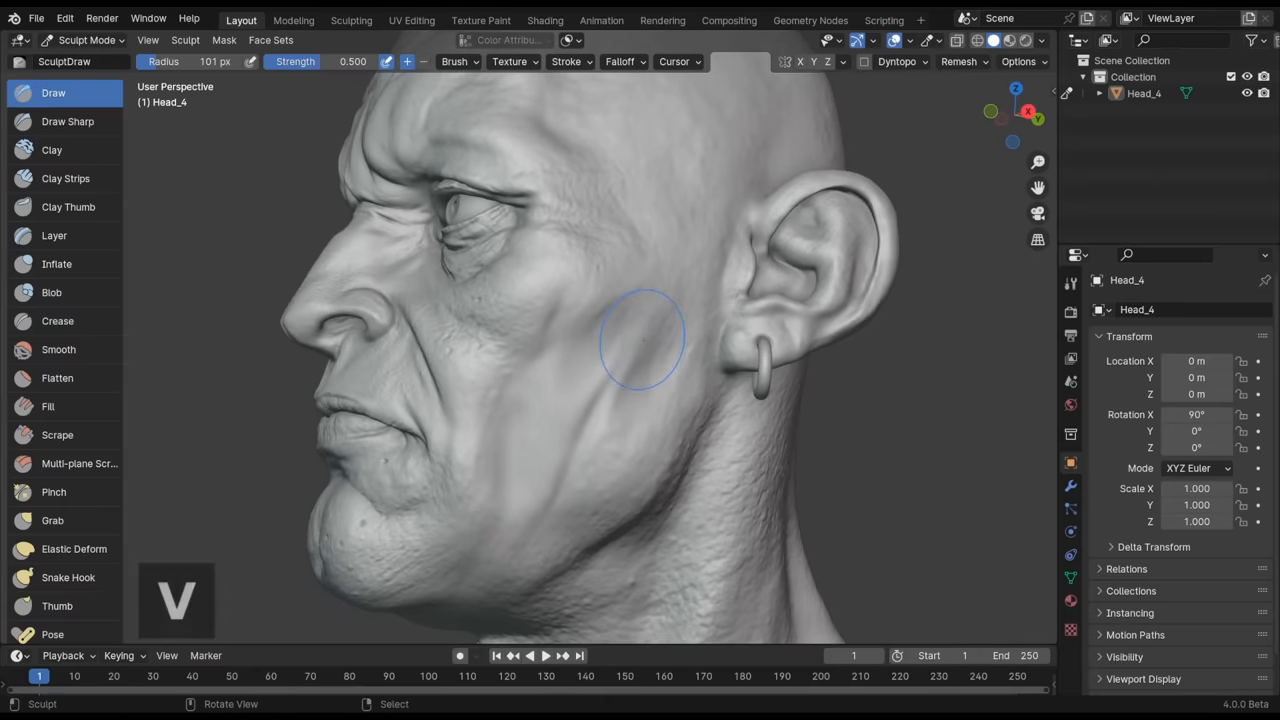
key("f")
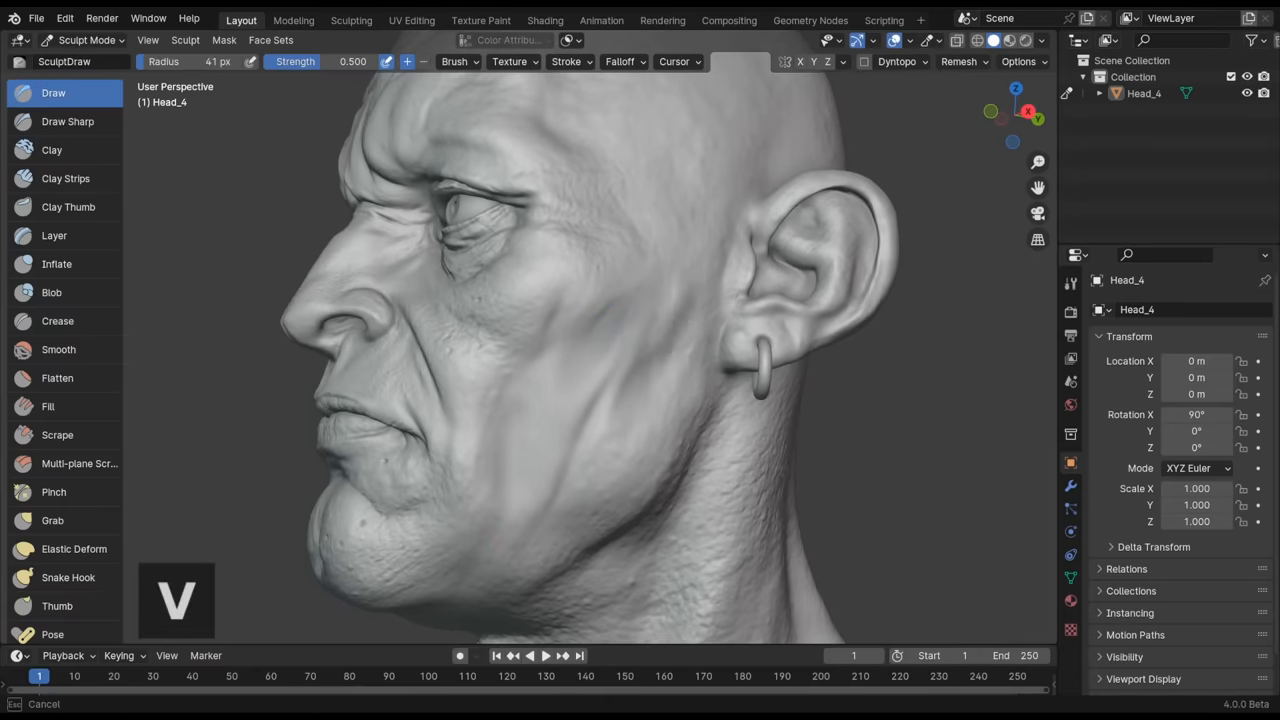
key("f")
left_click(640, 390)
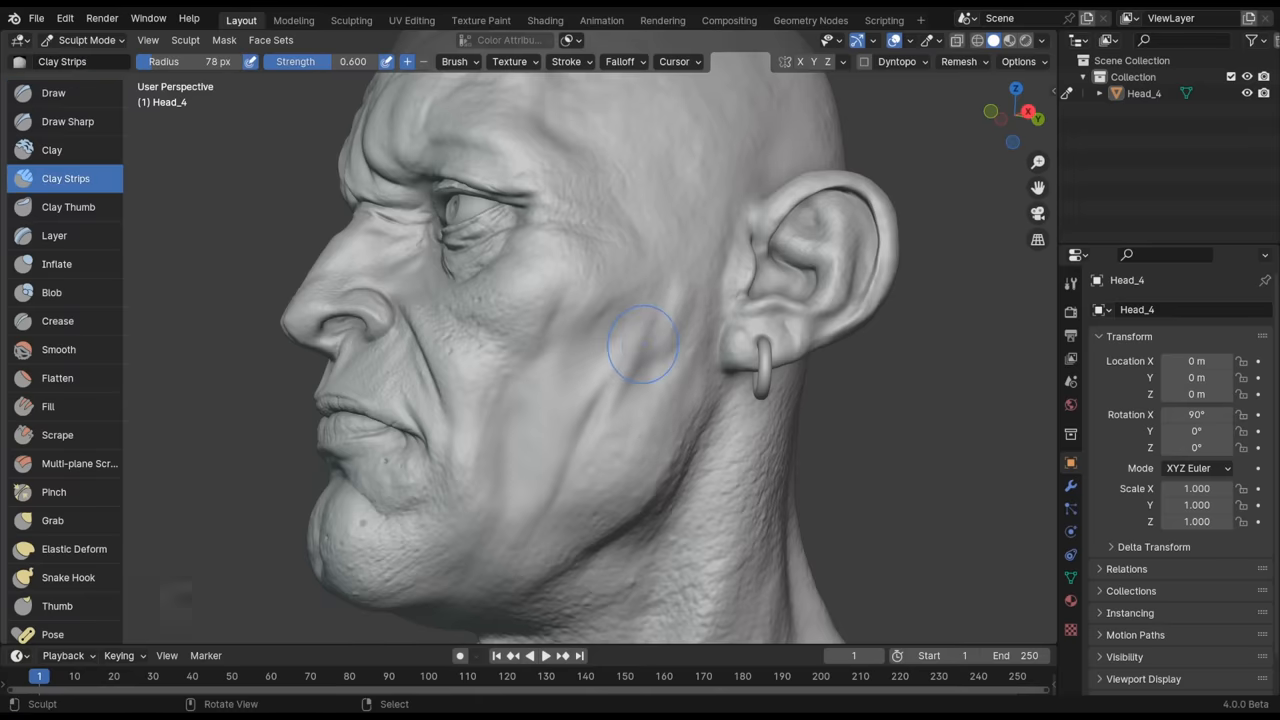
key("c")
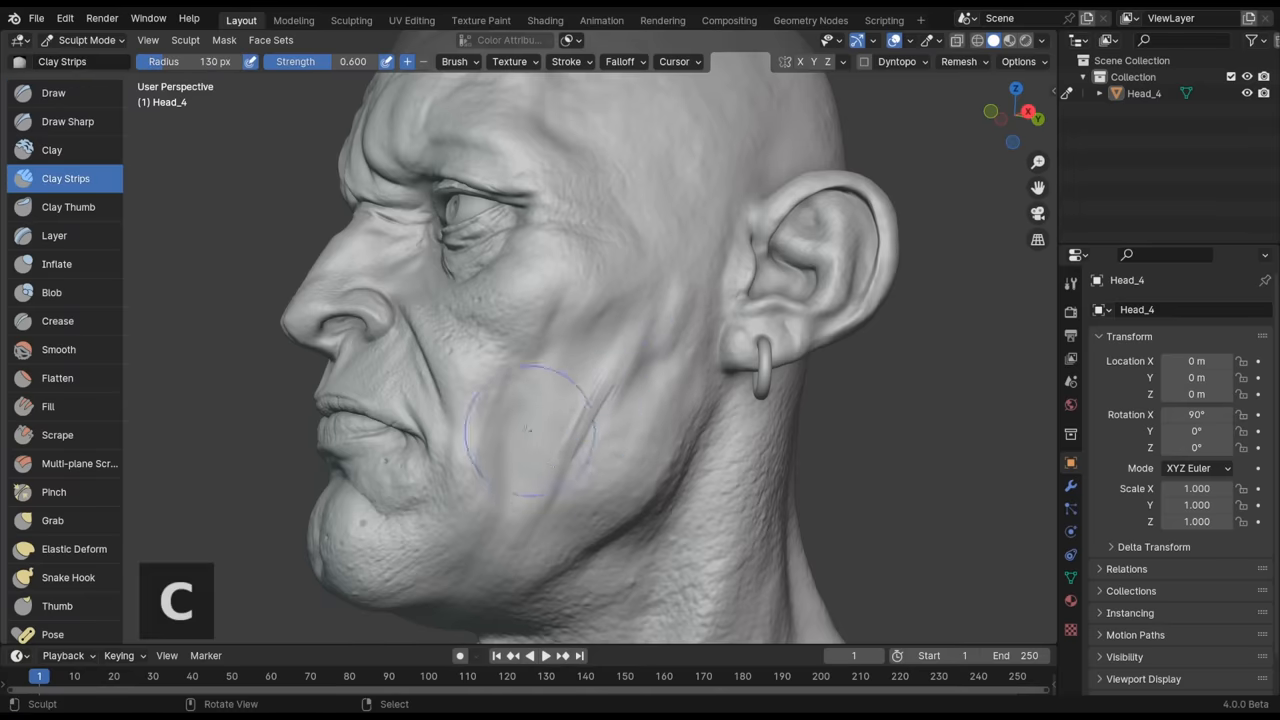
key("f")
left_click(600, 400)
left_click_drag(565, 350, 570, 420)
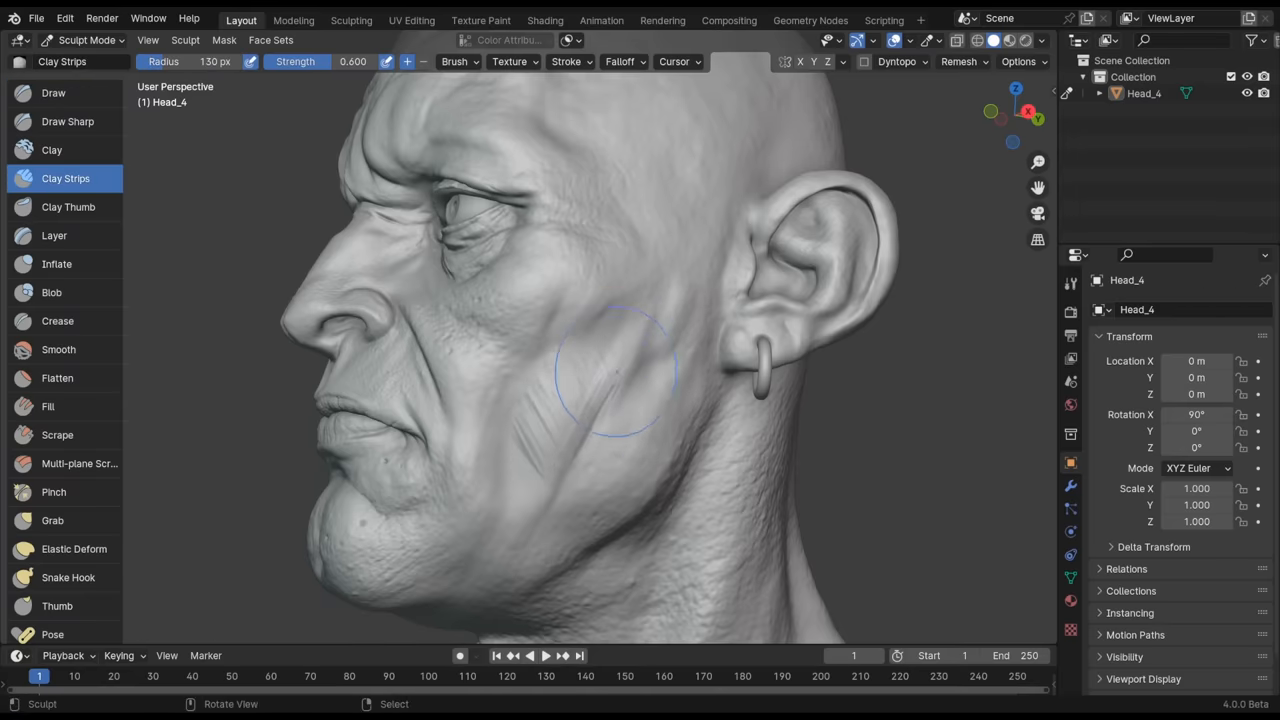
left_click_drag(480, 420, 570, 405)
left_click_drag(640, 330, 630, 450)
Step: Sample the Scrape brush with Shift+T, shrink its radius and set strength near 0.82
key("shift+t")
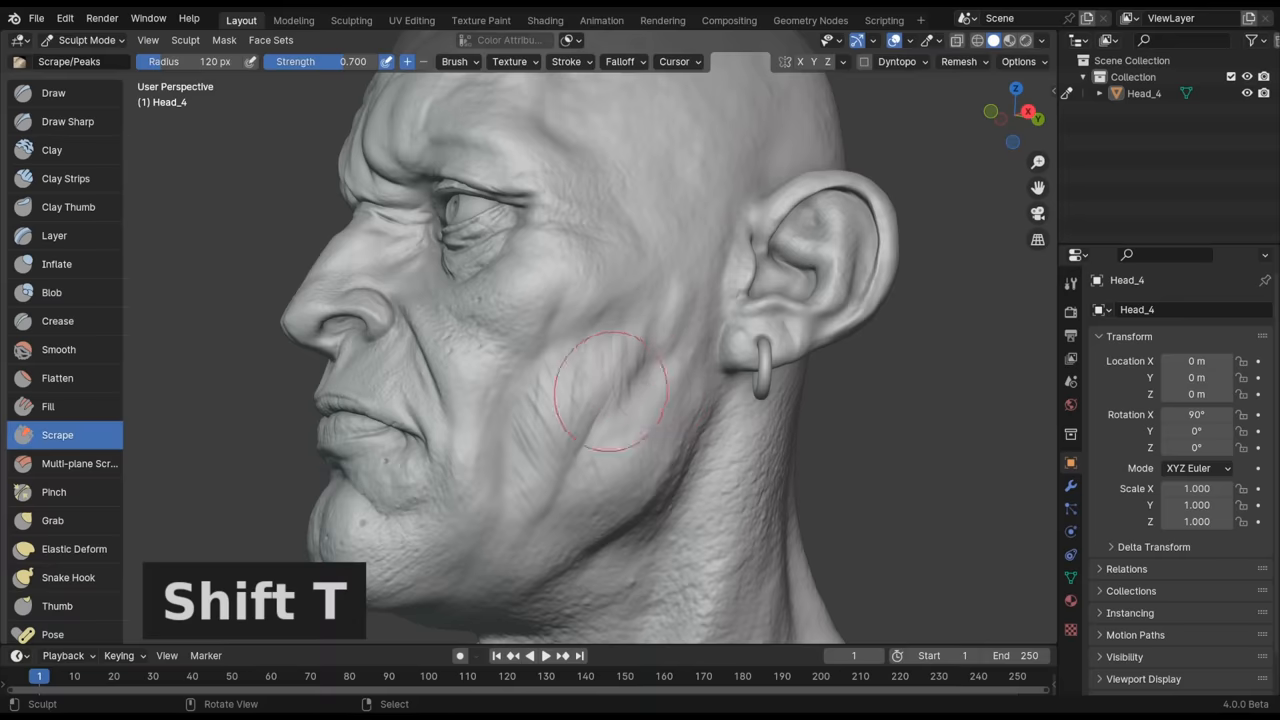
key("f")
key("shift+f")
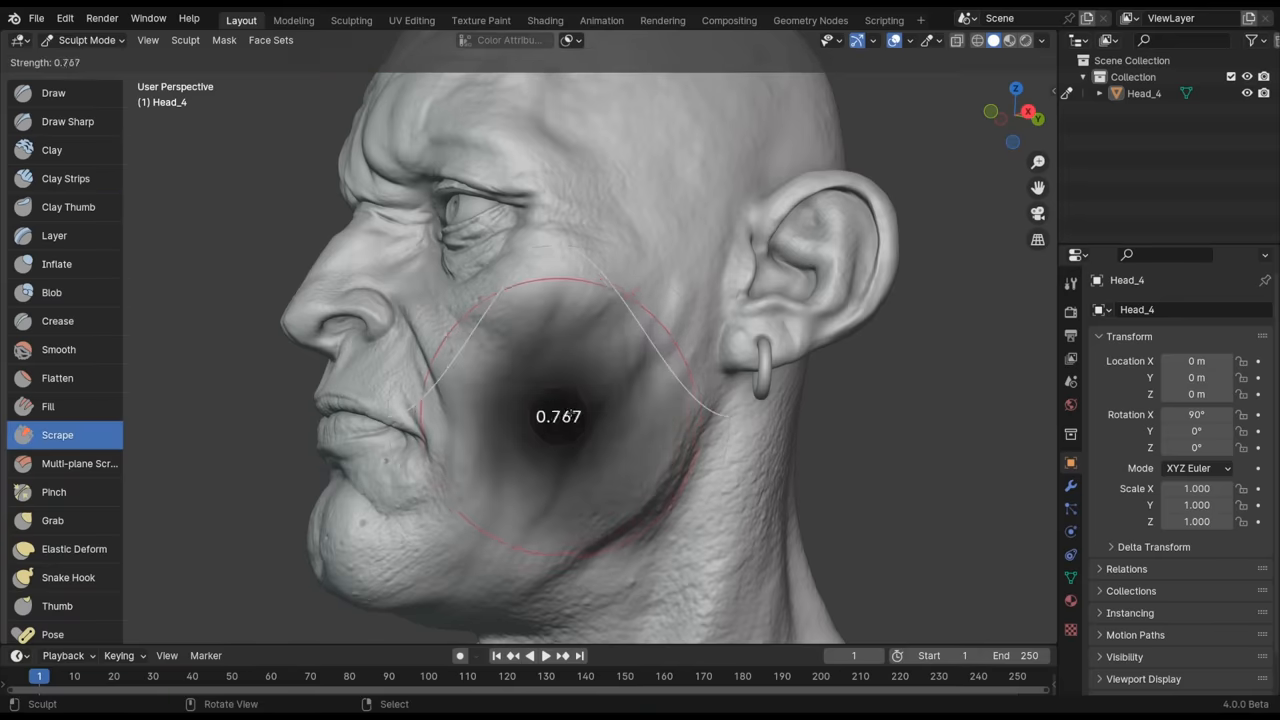
left_click(570, 420)
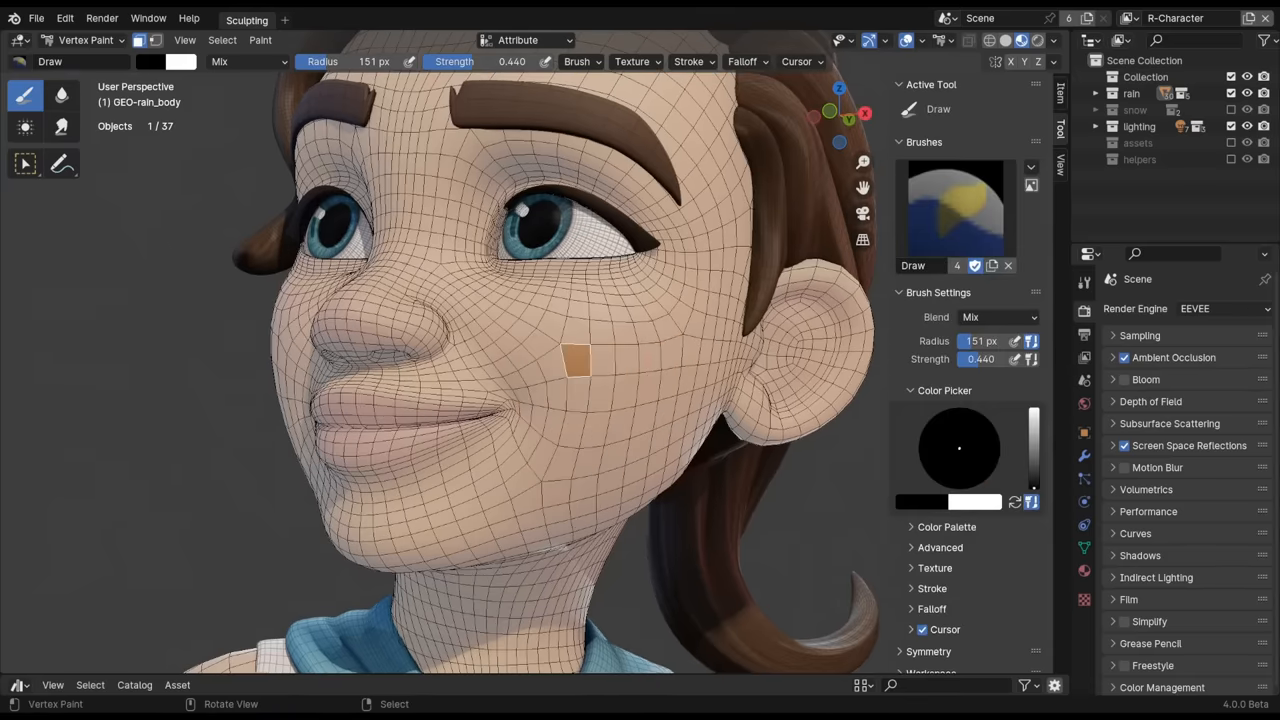
Step: Paint an orange band on the girl's cheek and undo it
left_click_drag(577, 358, 603, 358)
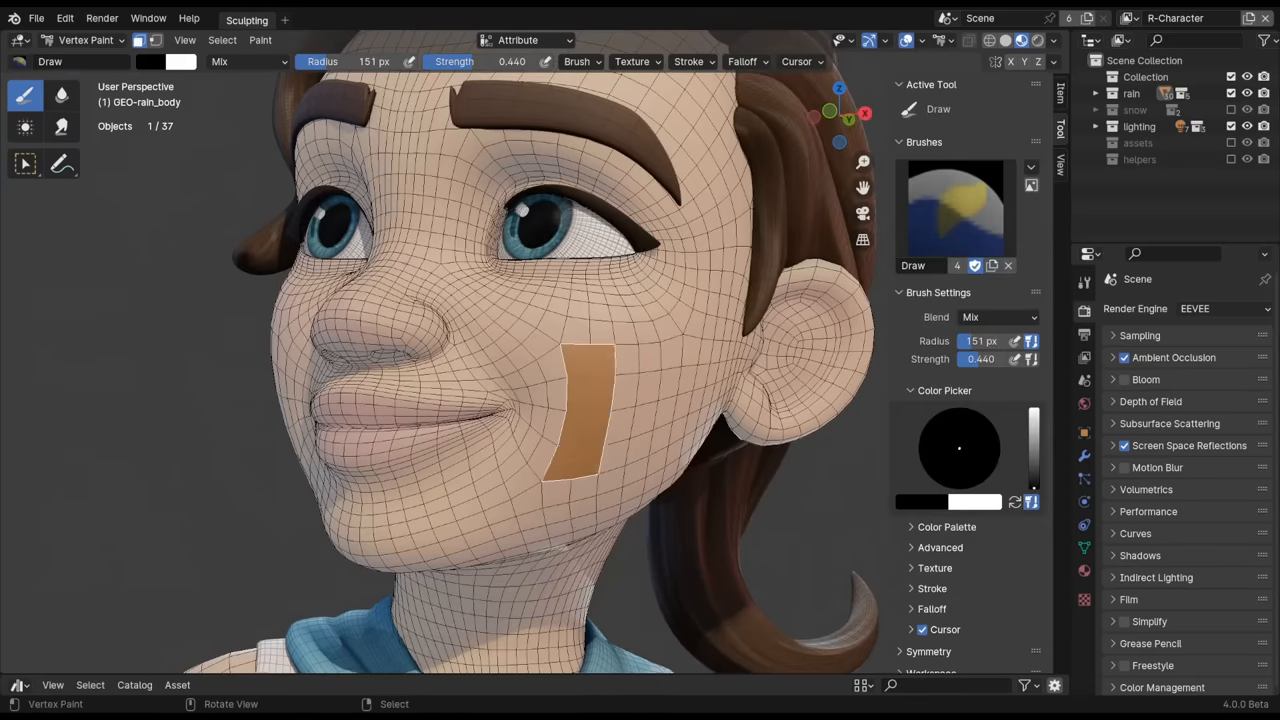
key("ctrl+z")
middle_click_drag(500, 350, 400, 300)
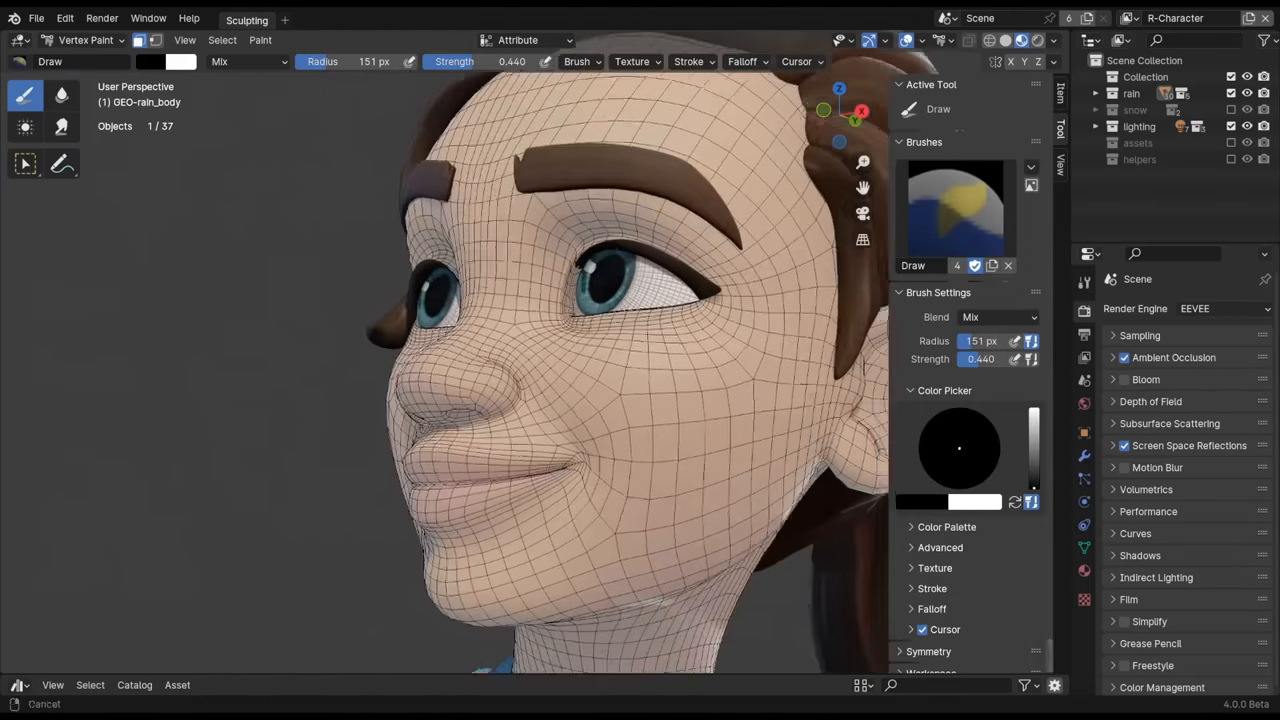
middle_click_drag(500, 350, 440, 320)
Step: Alt-click and extend a block of cheek faces, then widen the toolbar to show tool names
left_click(571, 375)
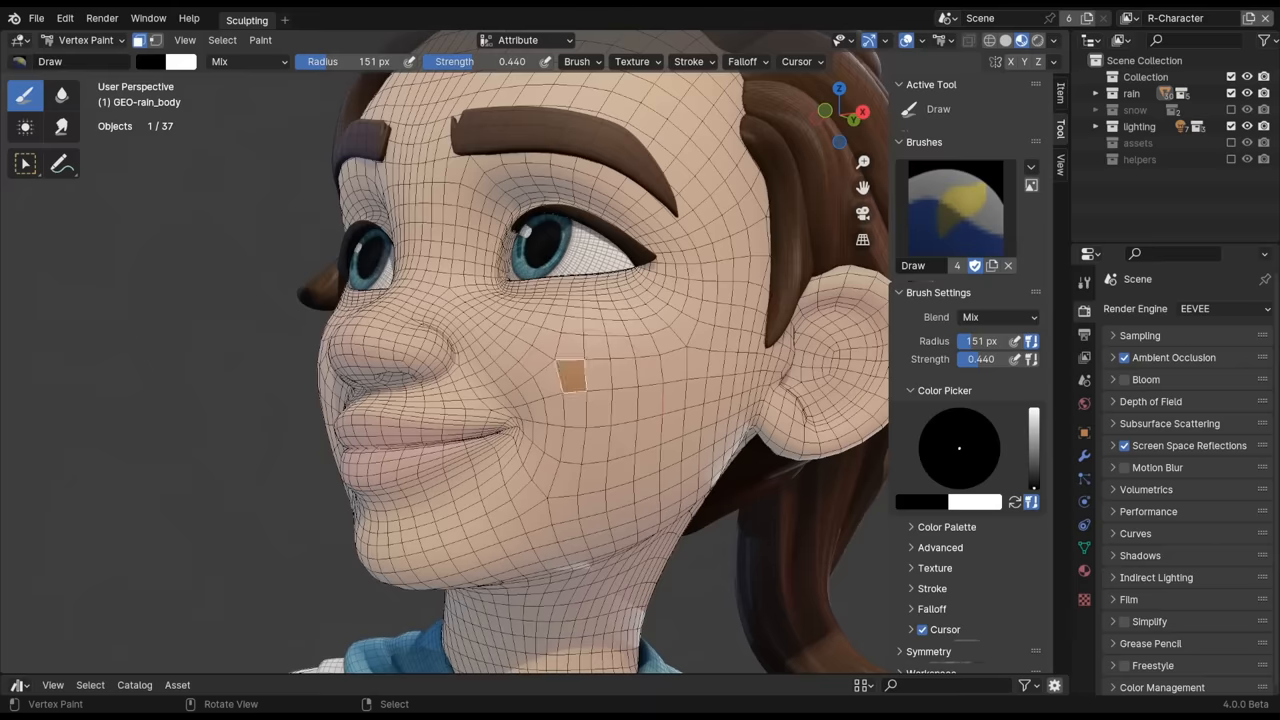
left_click(577, 478, "alt")
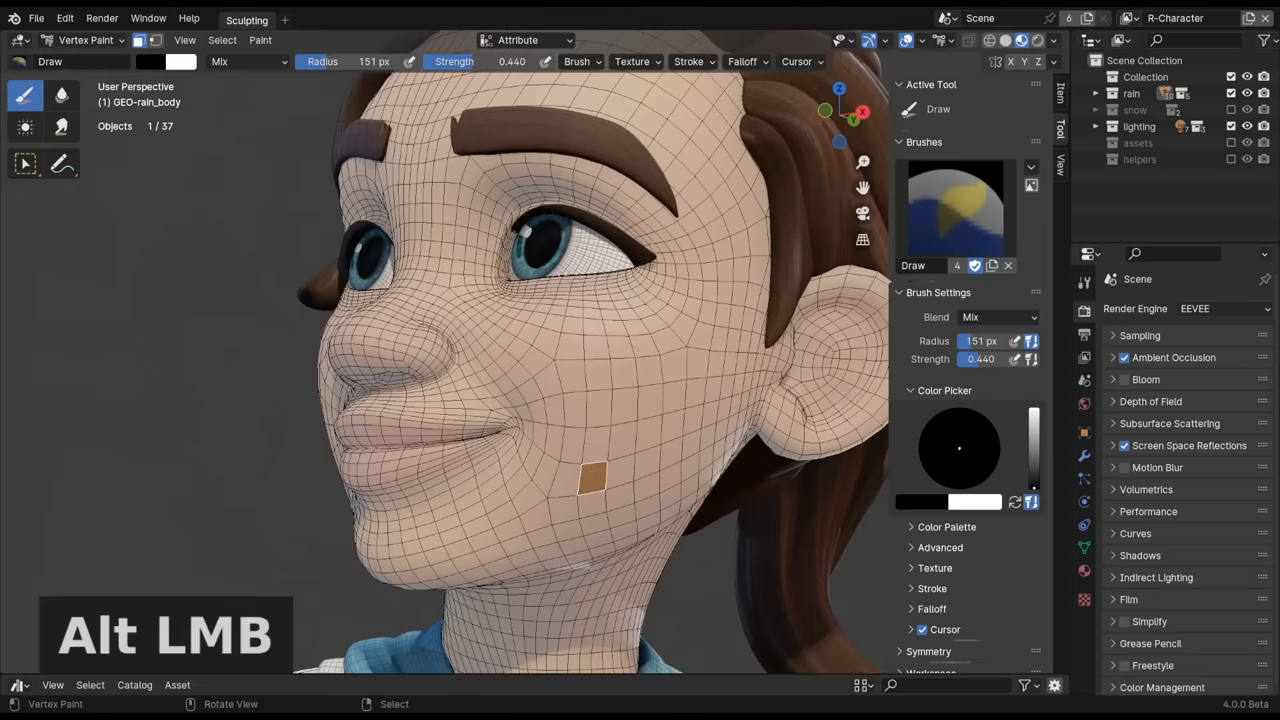
left_click(622, 410, "alt")
left_click(622, 375, "alt+shift")
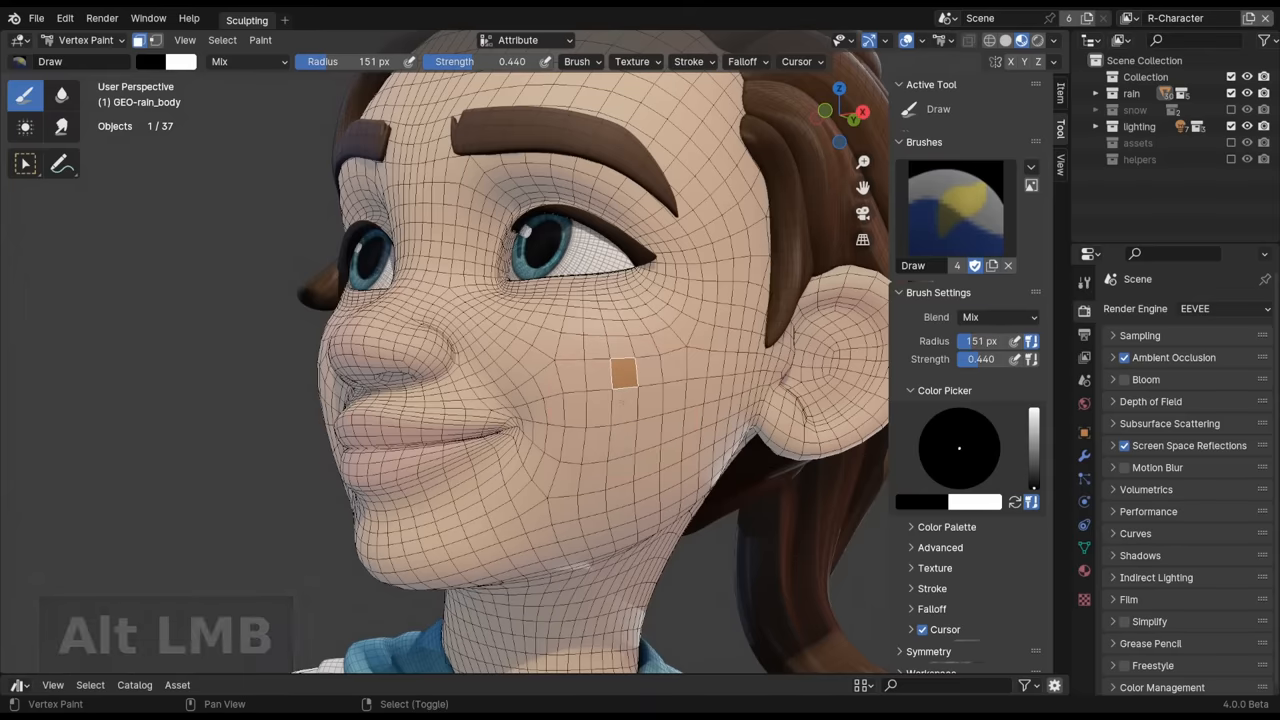
mouse_move(622, 400)
left_mouse_down("alt+shift")
mouse_move(620, 480)
mouse_move(595, 470)
mouse_move(598, 378)
mouse_move(592, 478)
mouse_move(619, 470)
mouse_move(622, 372)
left_mouse_up("alt+shift")
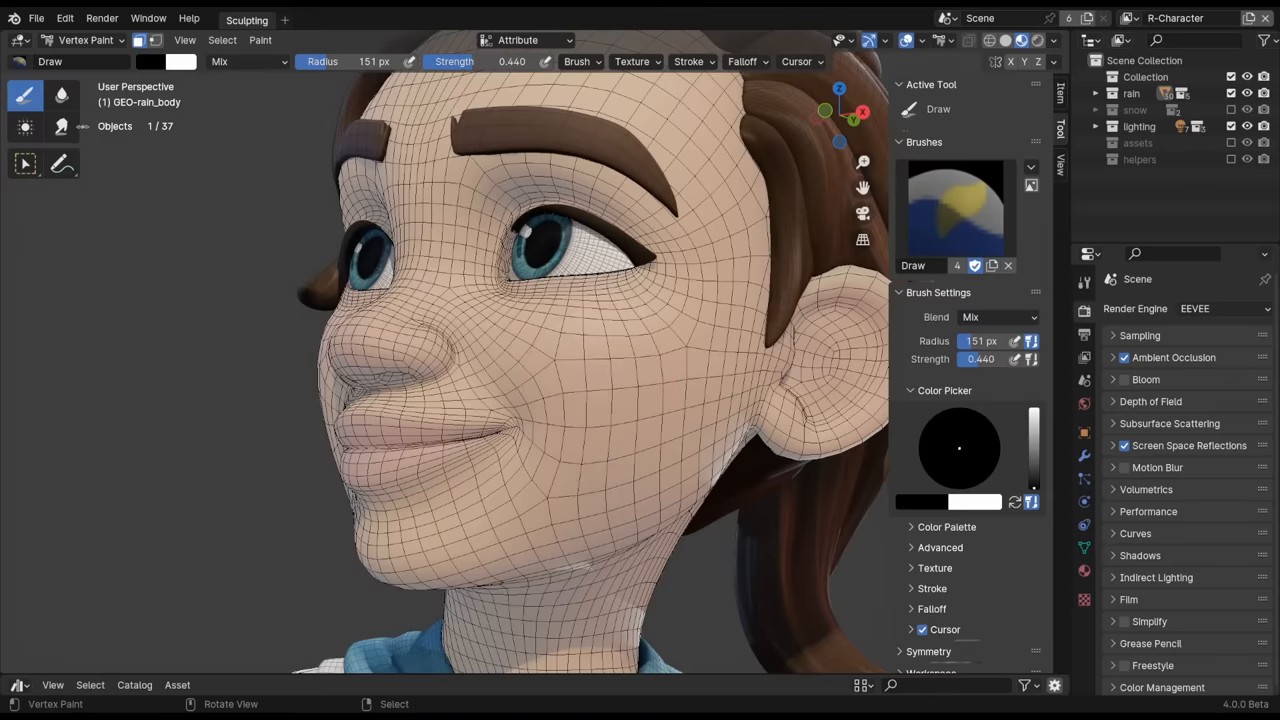
left_click_drag(83, 126, 148, 126)
Step: Select faces down the cheek and face loops around the eye, filling the region between ring and eye
left_click(100, 226)
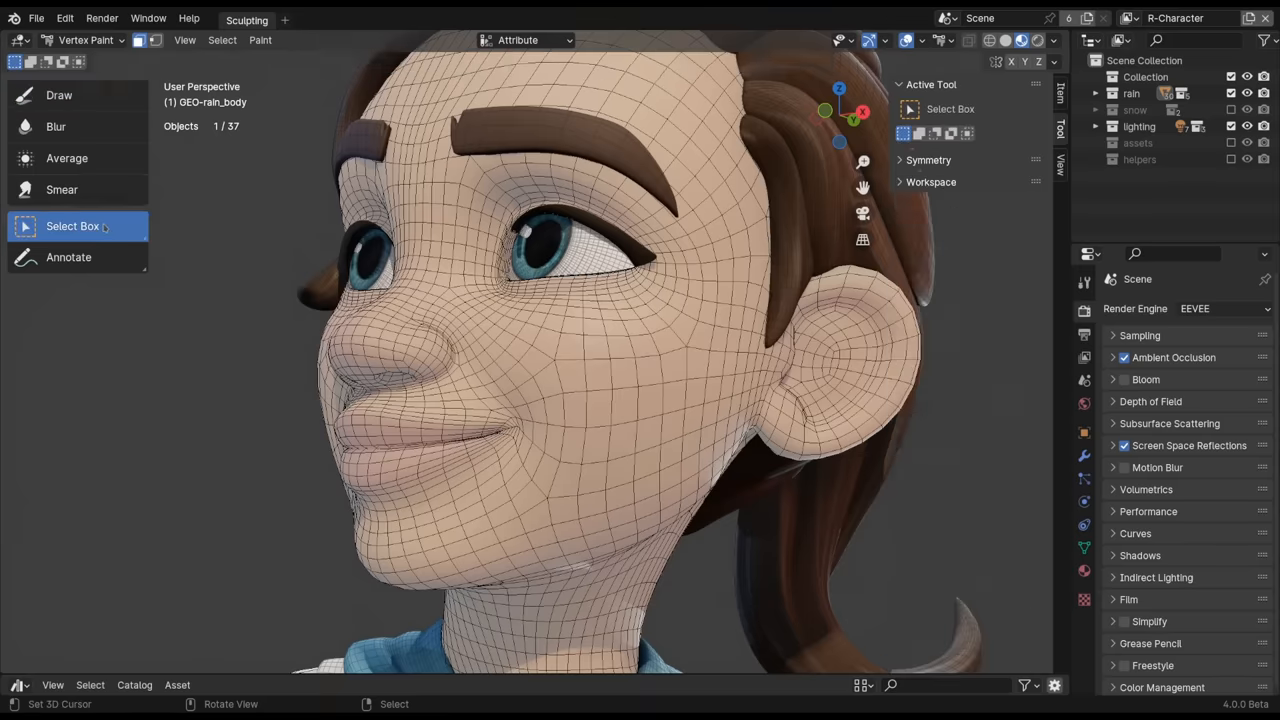
left_click(575, 382)
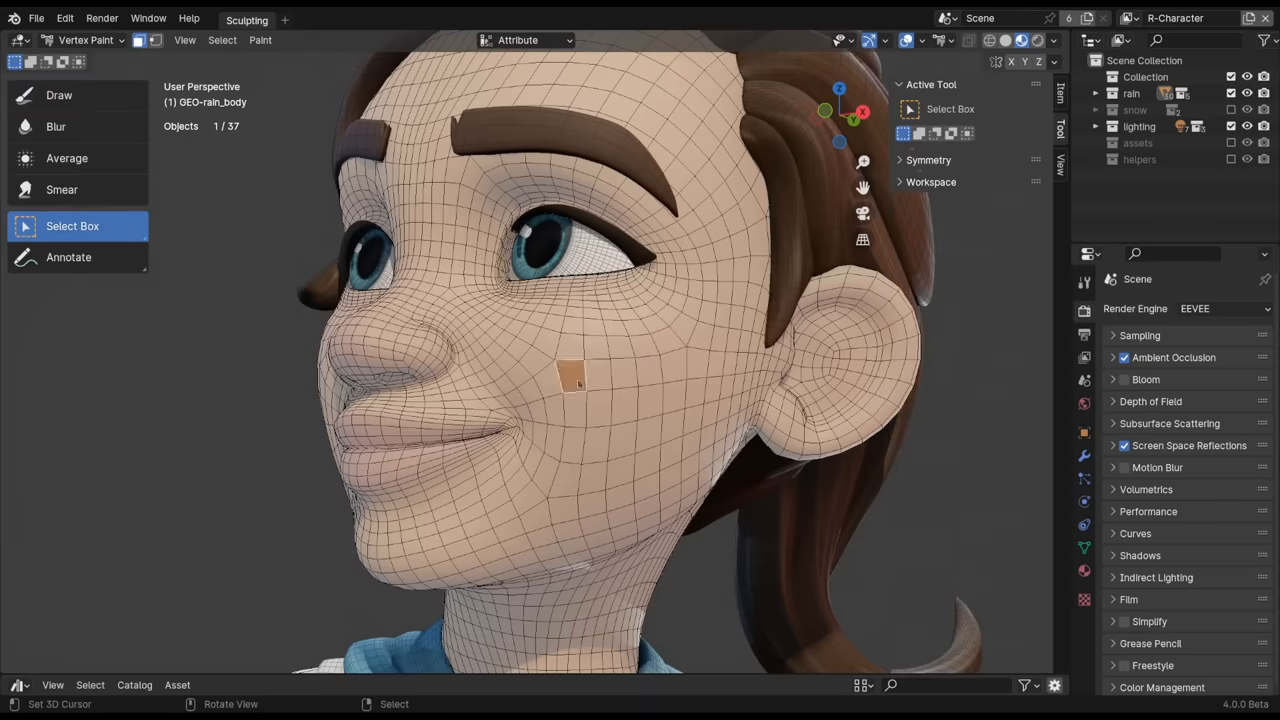
left_click_drag(578, 415, 565, 480)
left_click(610, 352, "alt")
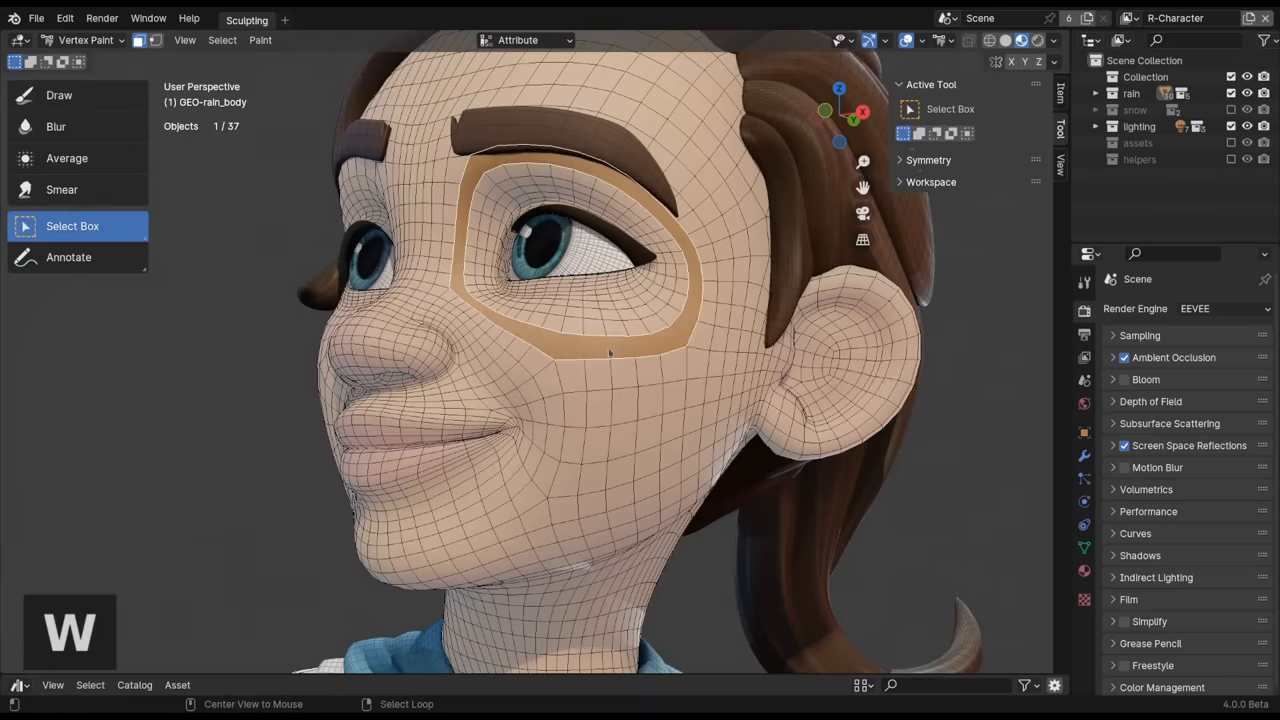
left_click(606, 330, "alt+shift")
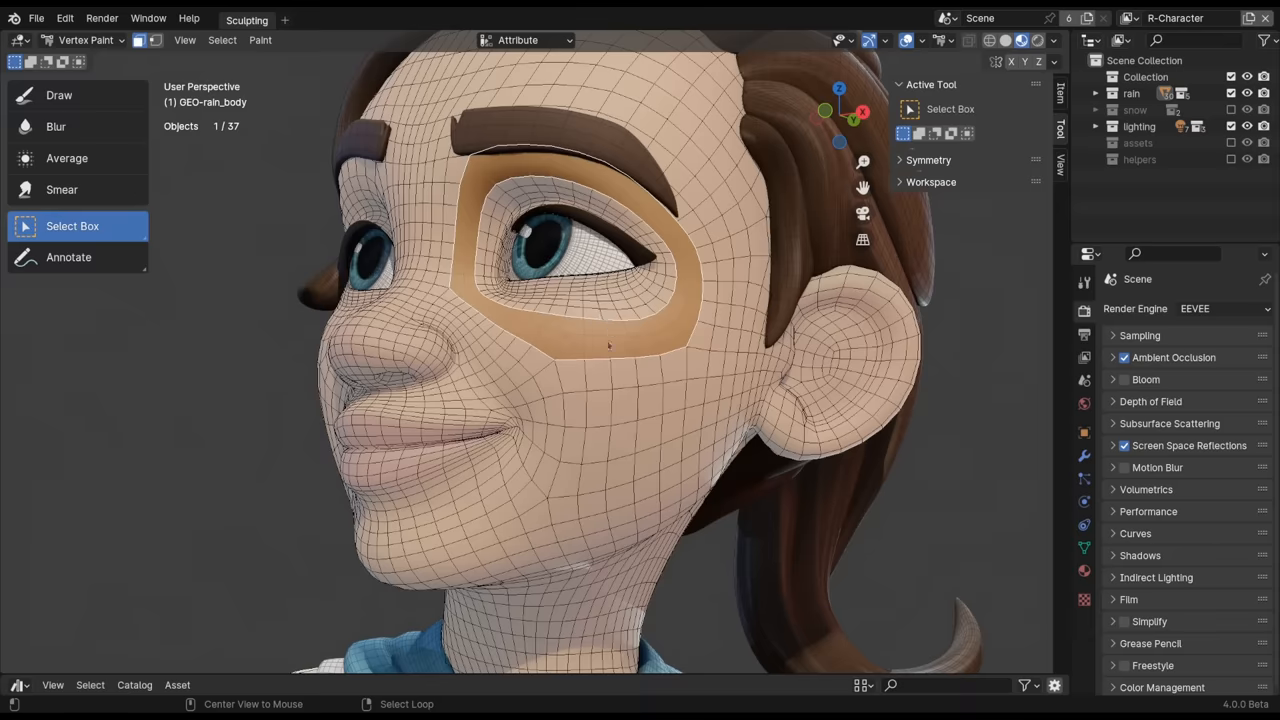
left_click(606, 330, "alt+shift")
left_click(606, 332, "alt")
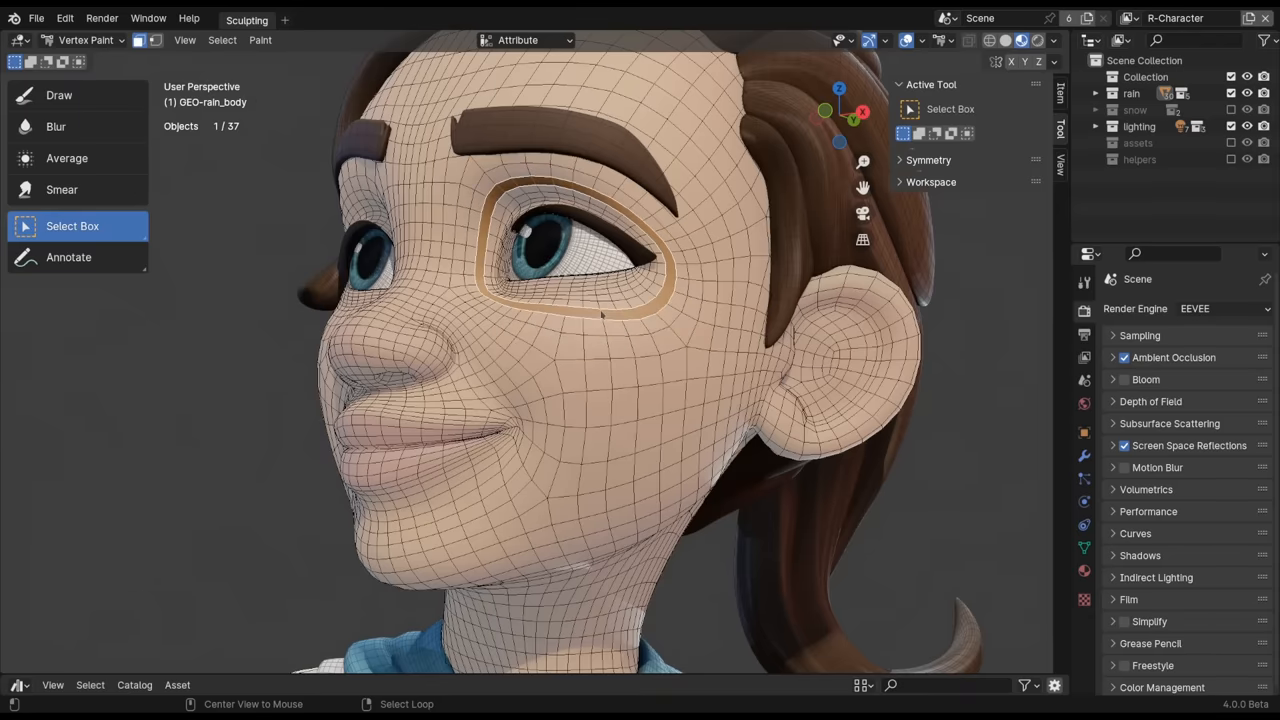
left_click(613, 362, "alt")
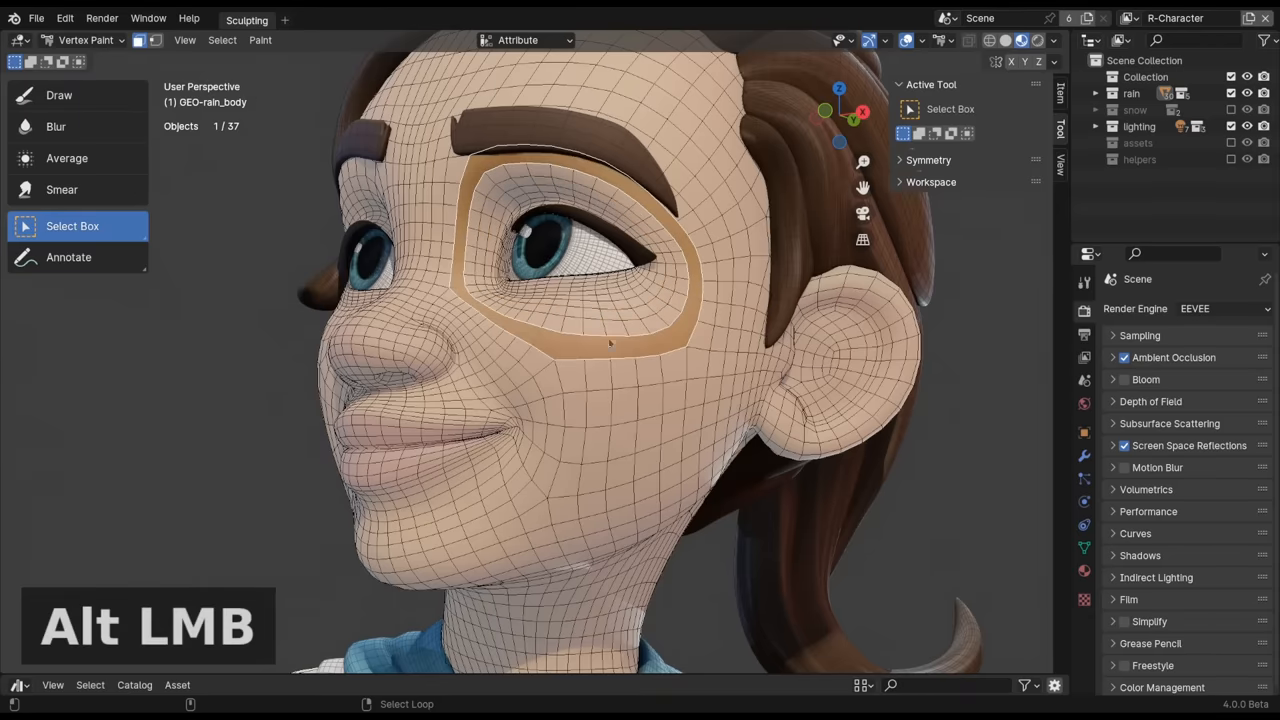
left_click(602, 320, "alt+shift")
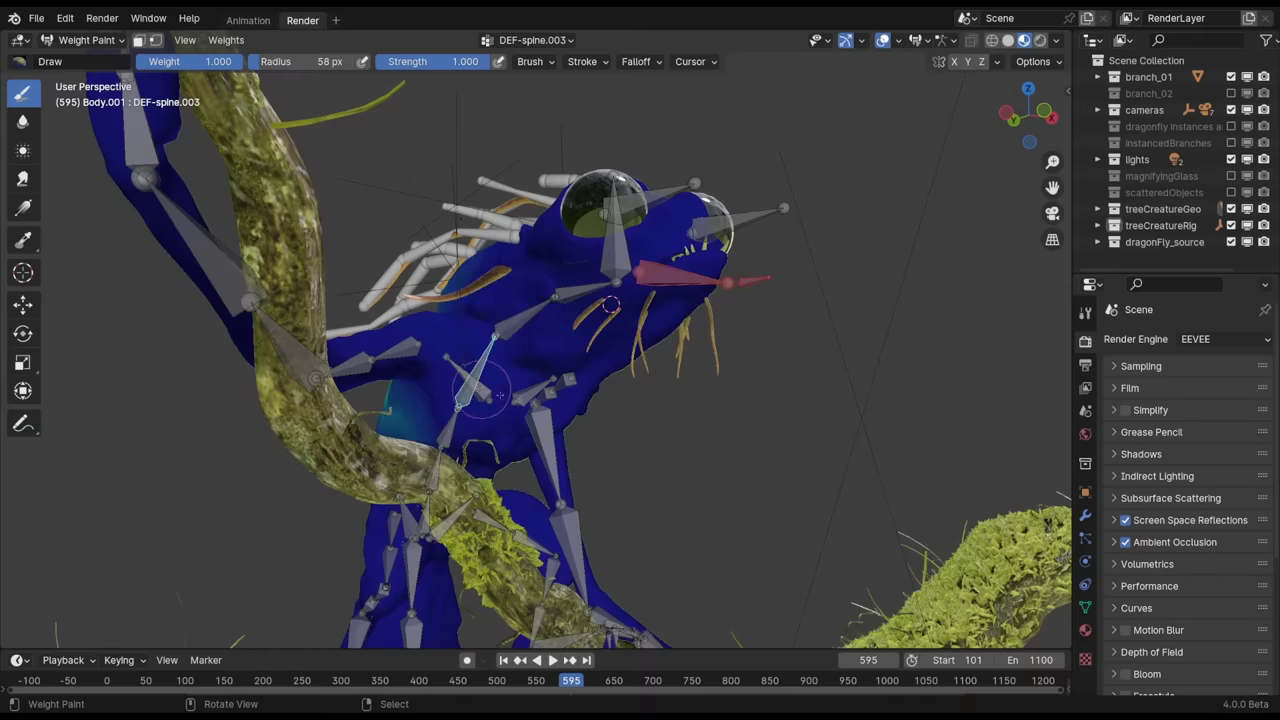
Step: In Weight Paint, cycle bone vertex groups through the forearm and upper arm to DEF-spine.004
left_click(499, 394, "ctrl+shift")
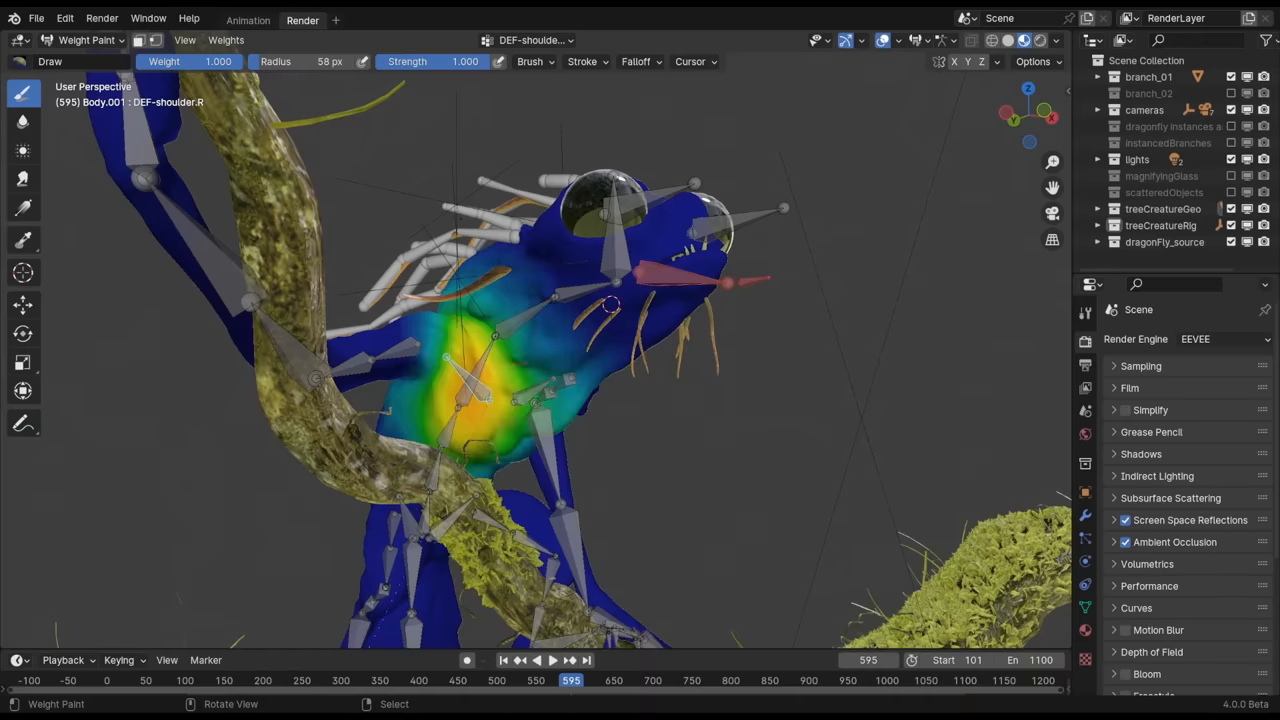
left_click(535, 405, "ctrl+shift")
left_click(565, 525, "ctrl+shift")
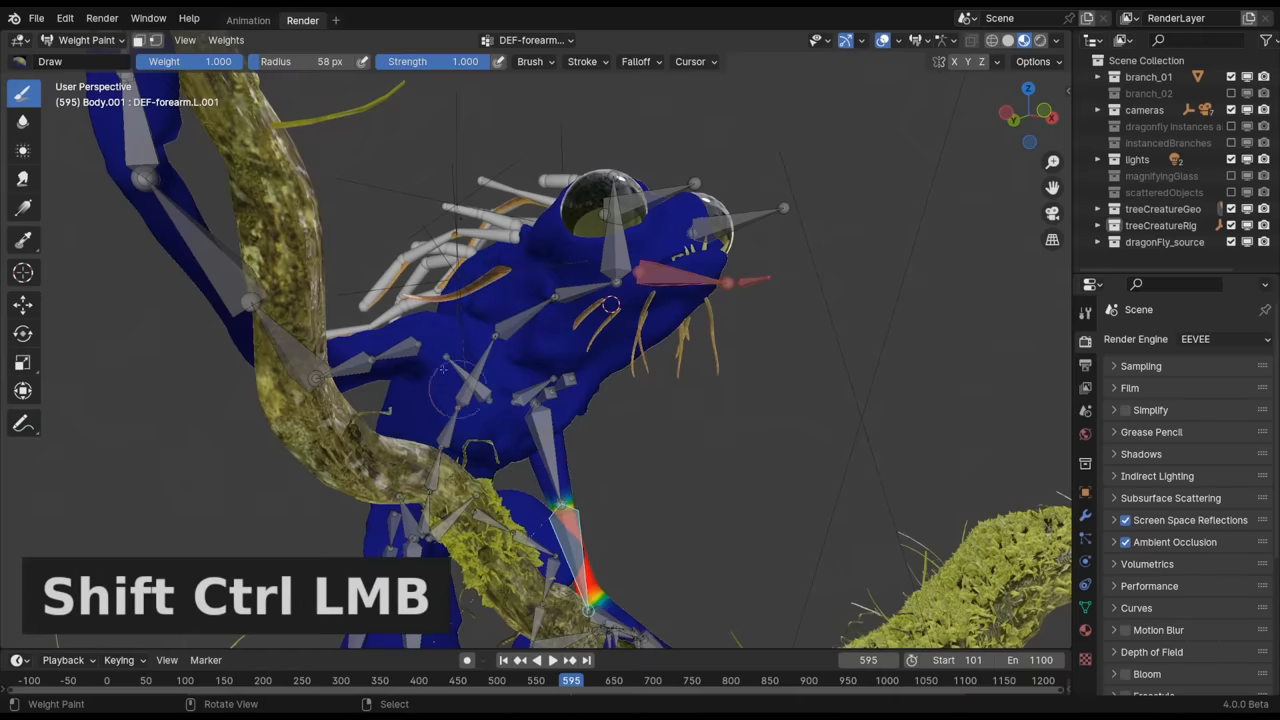
left_click(400, 350, "ctrl+shift")
left_click(500, 300, "ctrl+shift")
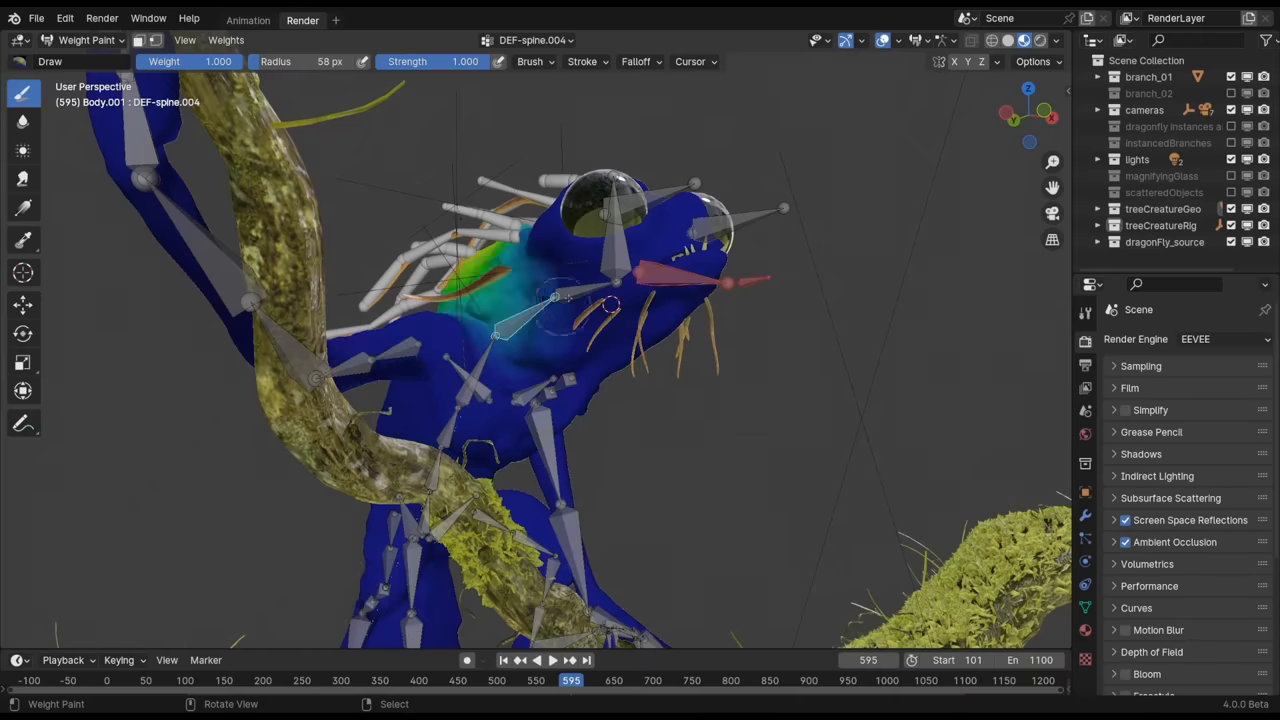
left_click(590, 285, "ctrl+shift")
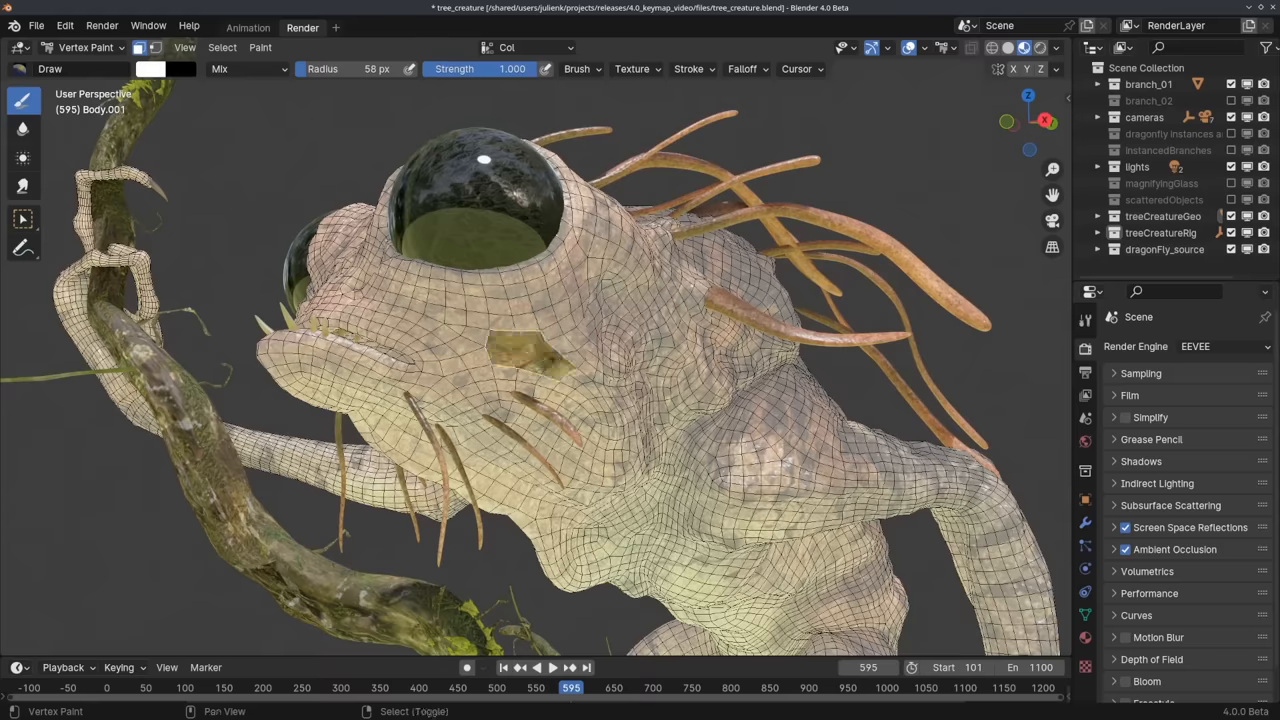
Step: Select and toggle face loops on the head, deselecting the band of faces below the eye
left_click(600, 300, "ctrl+alt")
left_click(640, 450, "ctrl+alt+shift")
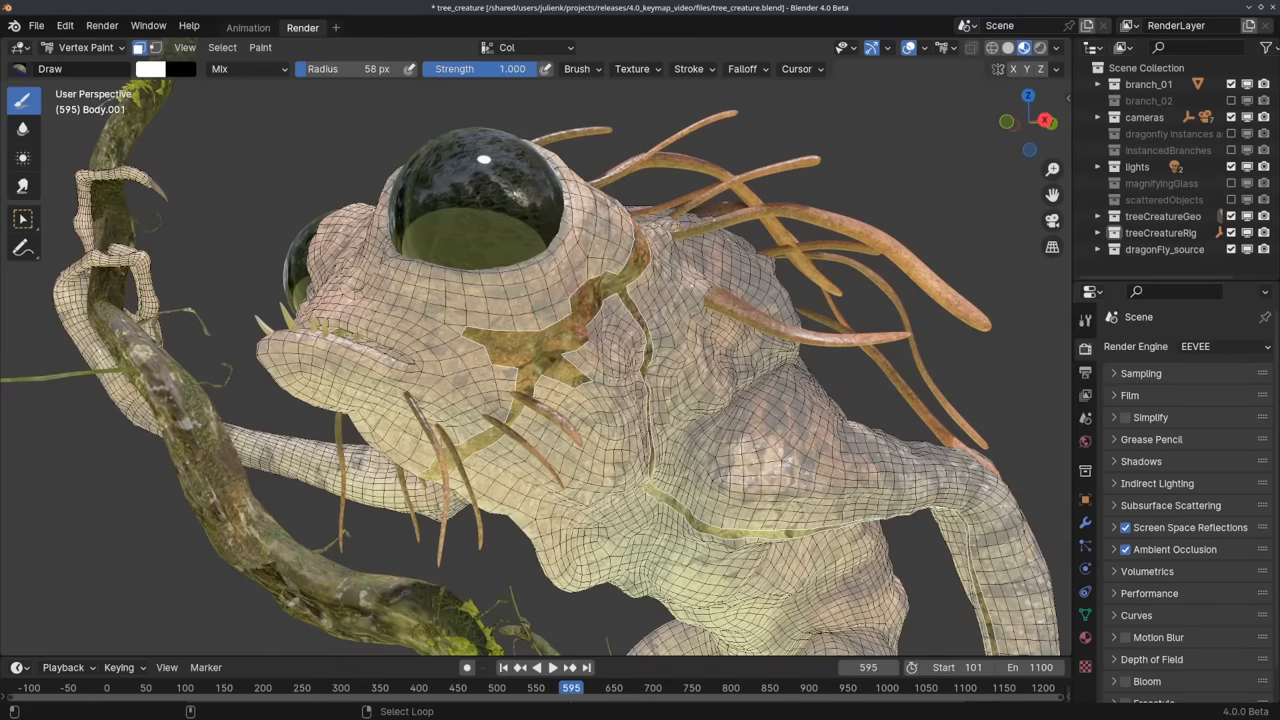
left_click(470, 290, "ctrl+alt+shift")
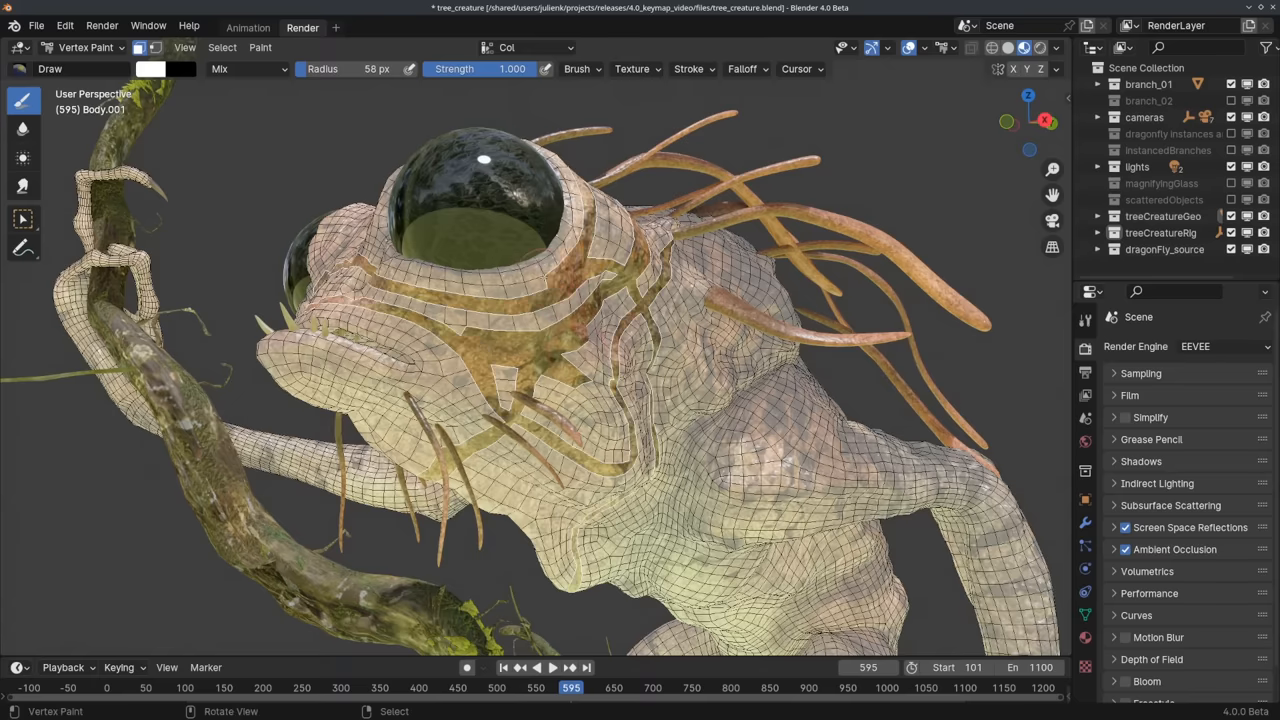
left_click(410, 360, "ctrl+alt+shift")
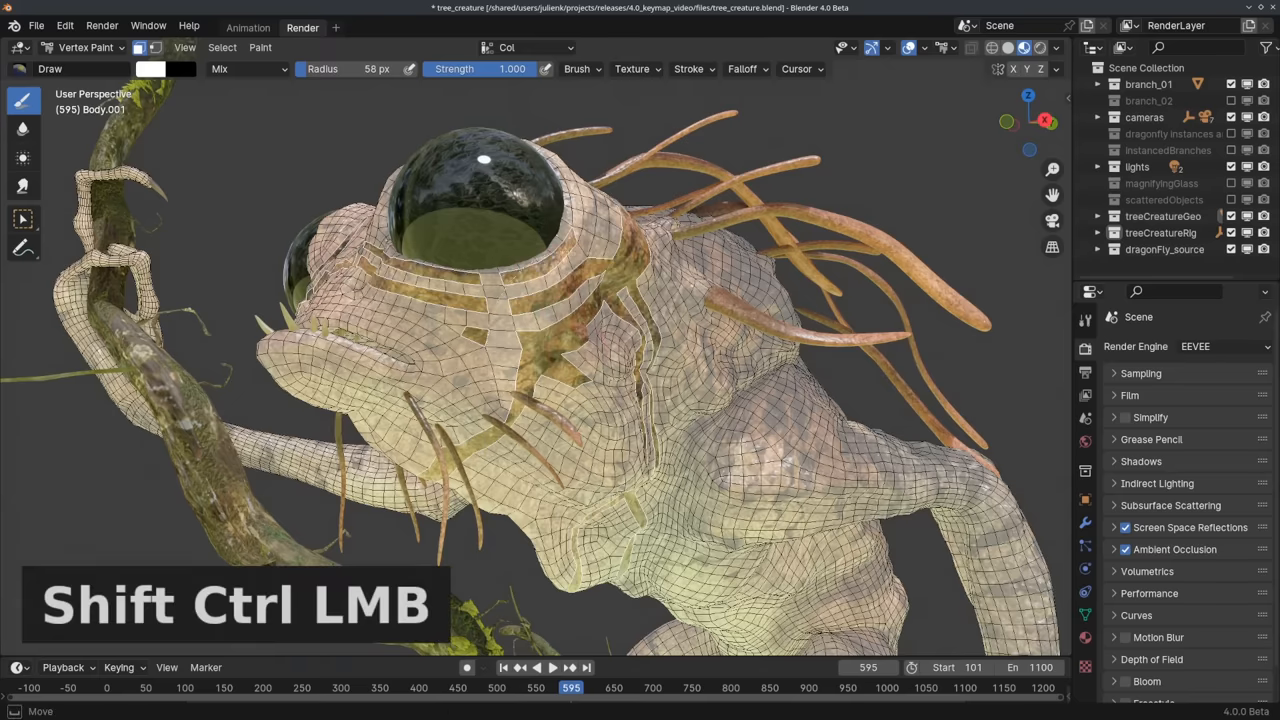
left_click_drag(490, 260, 640, 450, "ctrl+shift")
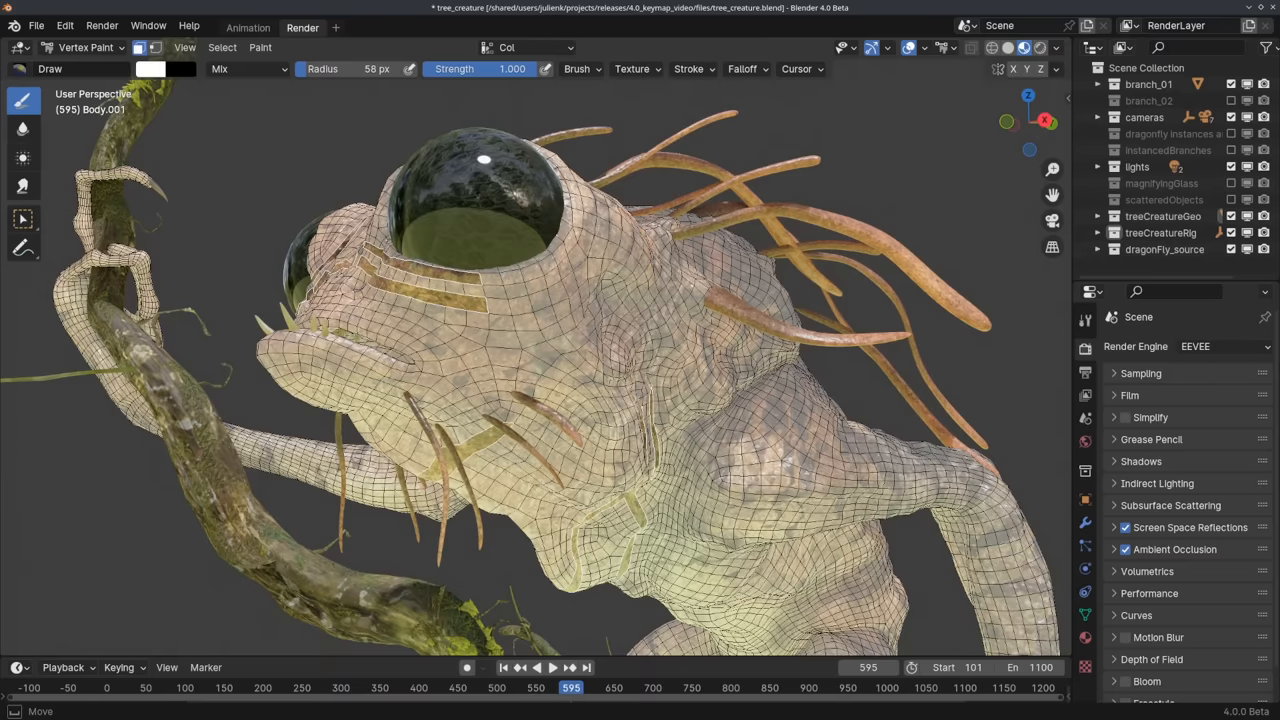
left_click_drag(400, 230, 620, 470, "ctrl+shift")
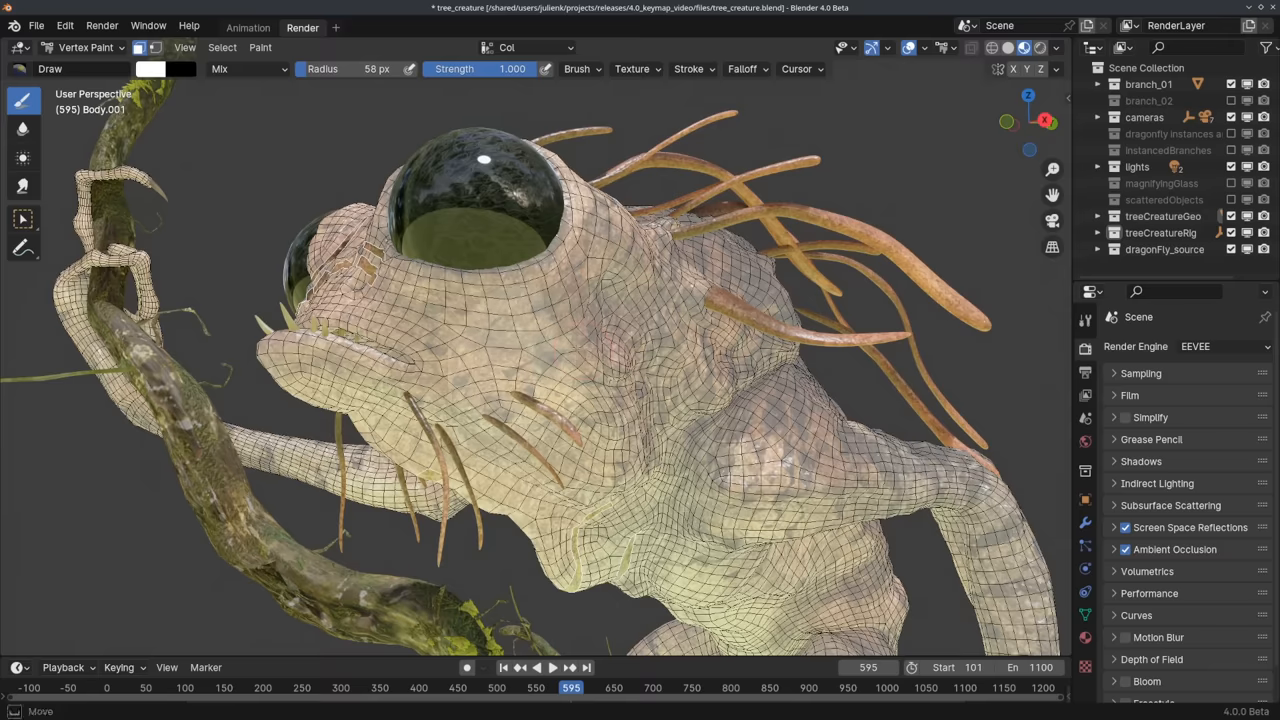
Step: Mask a patch of faces under the eye and extend it rightward and leftward
left_click_drag(450, 300, 600, 440)
left_click_drag(600, 300, 700, 400)
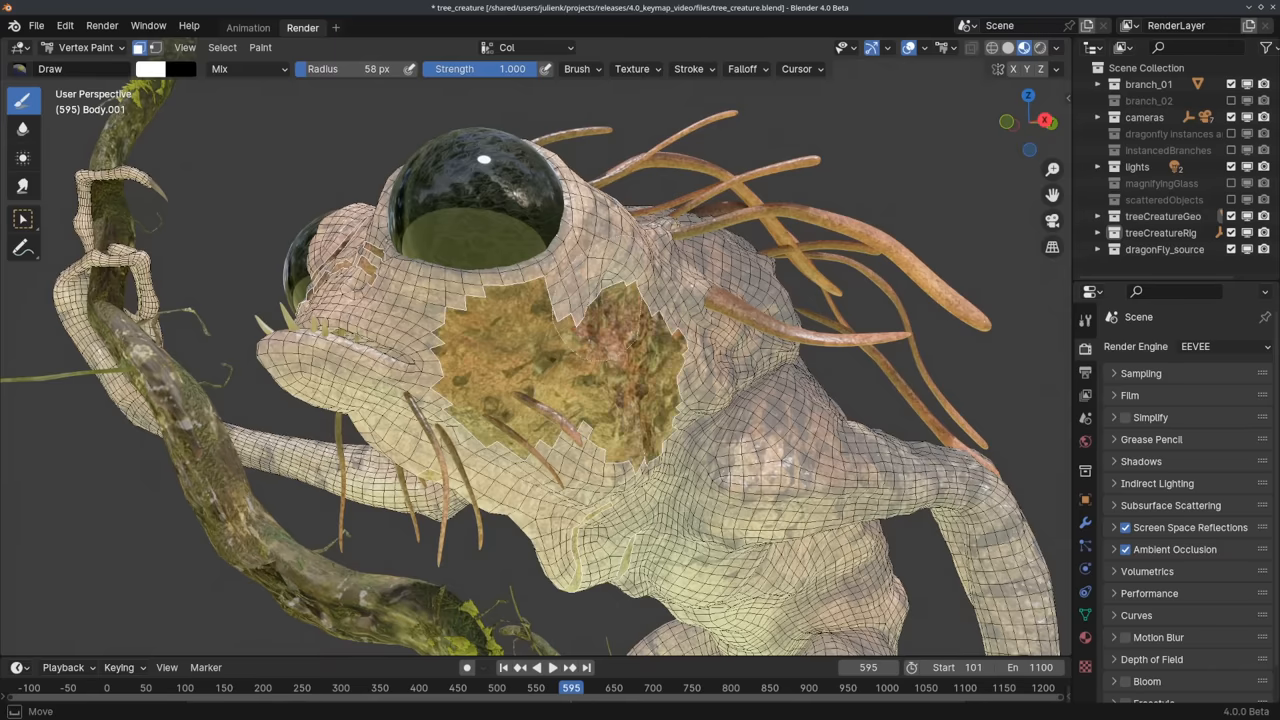
left_click_drag(360, 270, 470, 380, "ctrl+alt+shift")
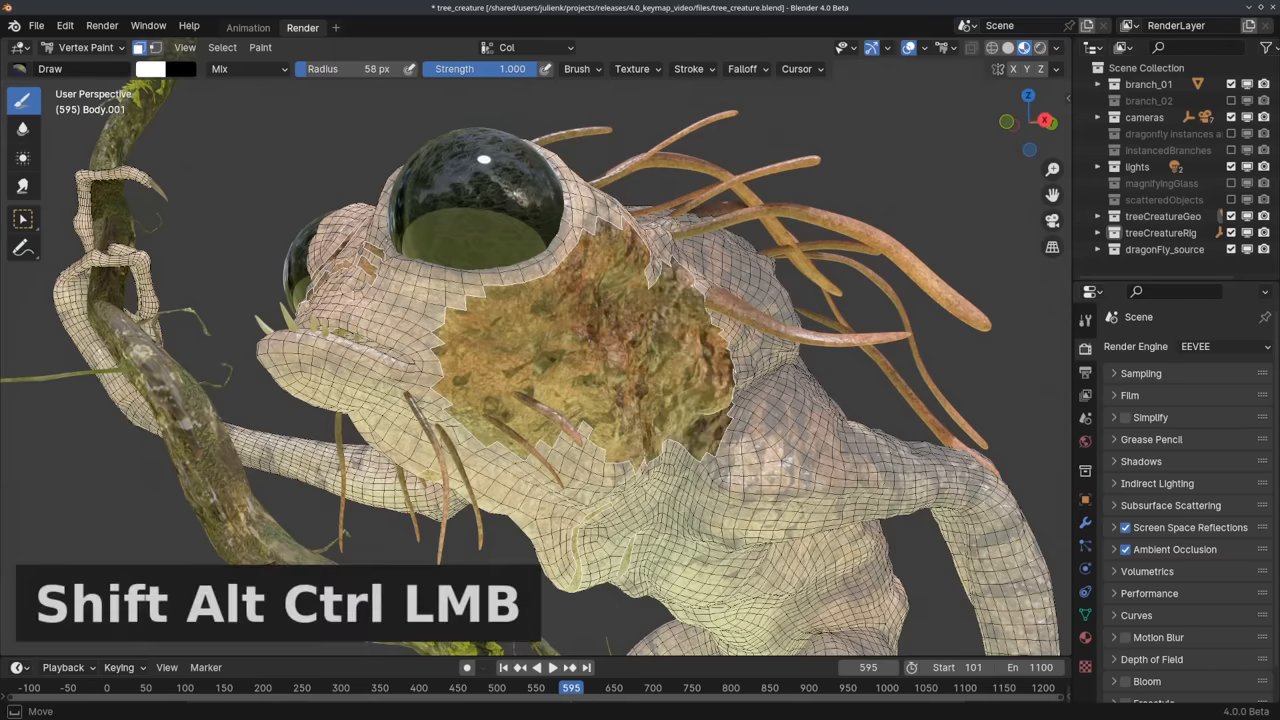